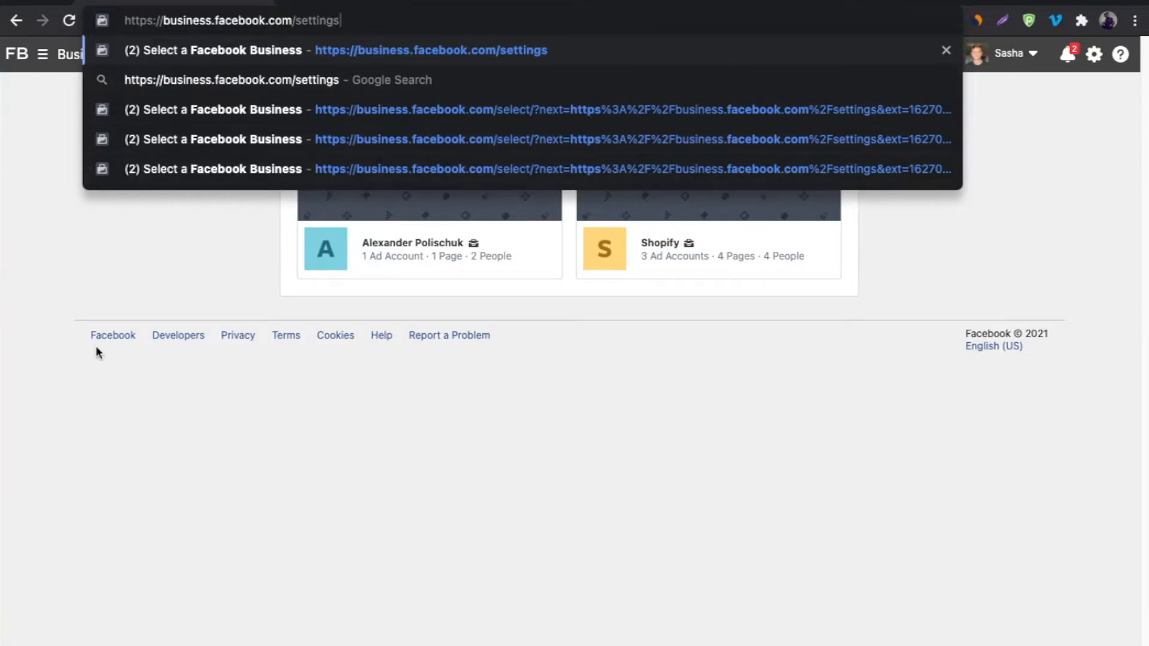
Open Business Settings for the owner's personal business and expand Brand Safety in the sidebar.
key(Return)
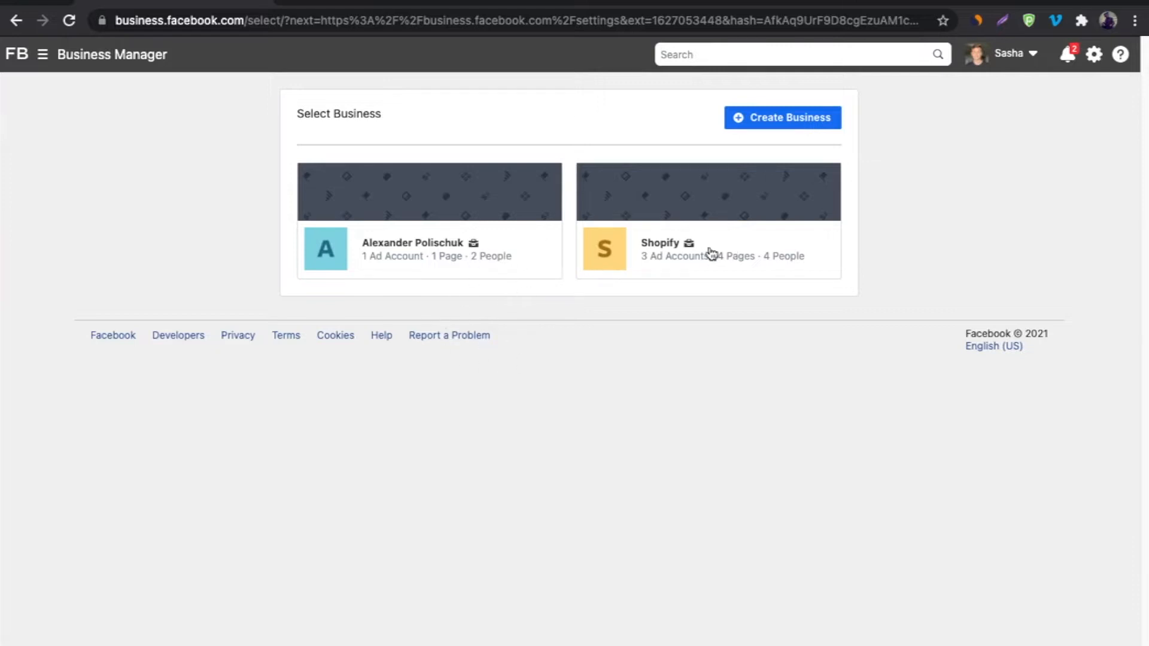
click(411, 258)
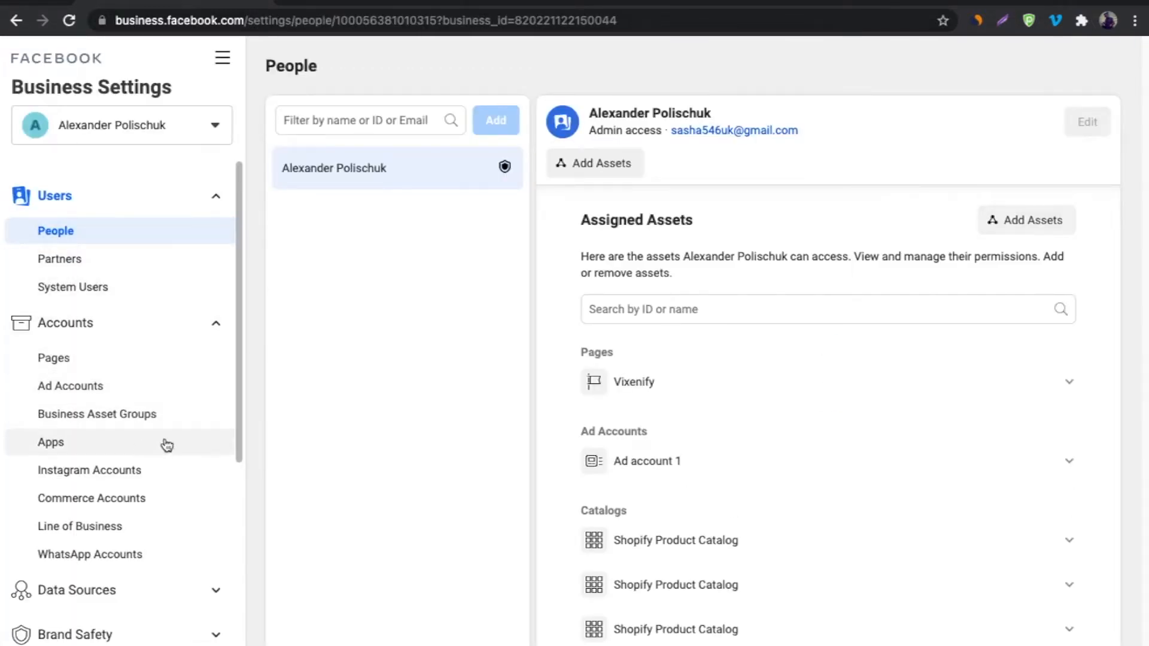
scroll(141, 447, down, 3)
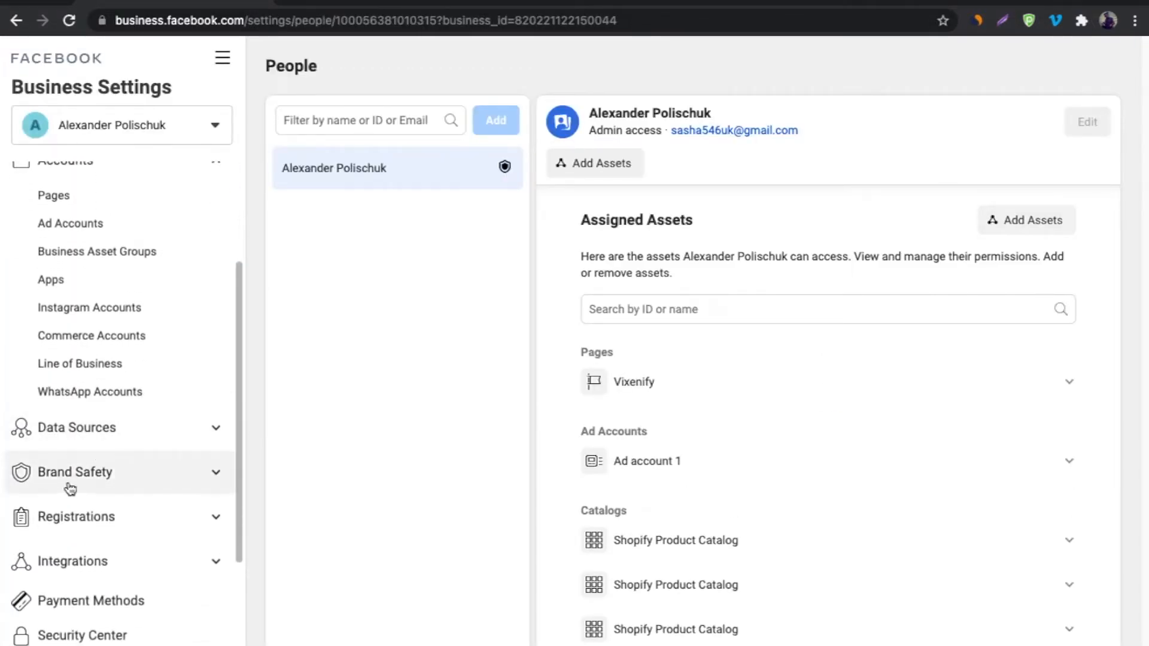
click(78, 477)
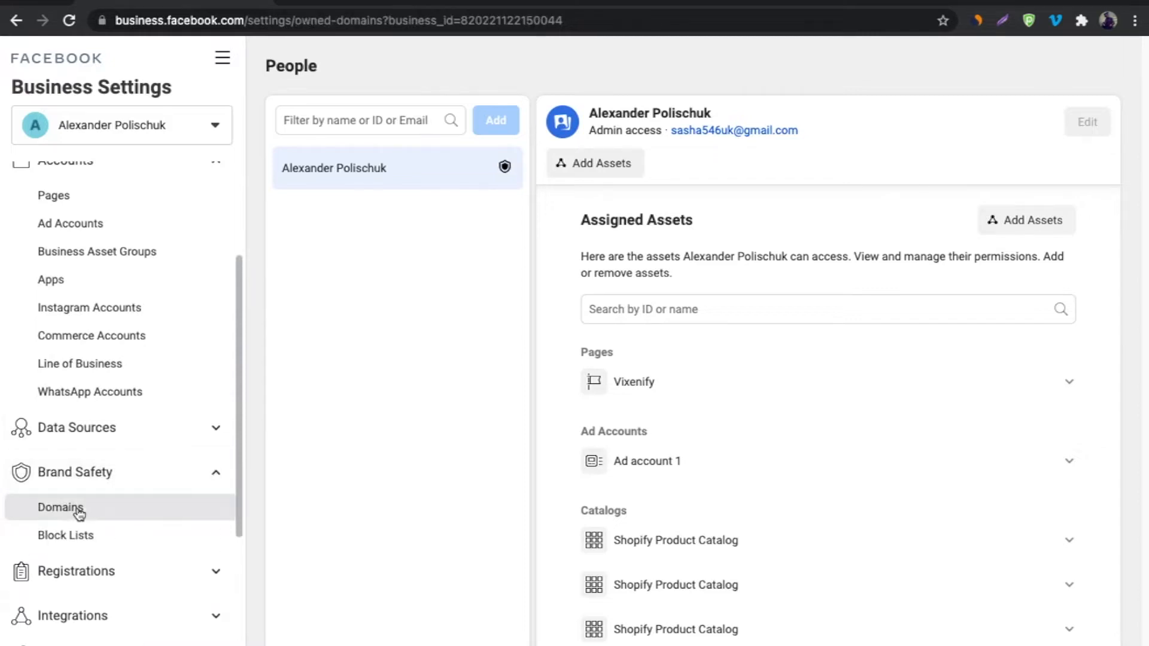
Add thewhiteningcream.com under Brand Safety > Domains and select 'Update the DNS TXT record' verification.
click(78, 509)
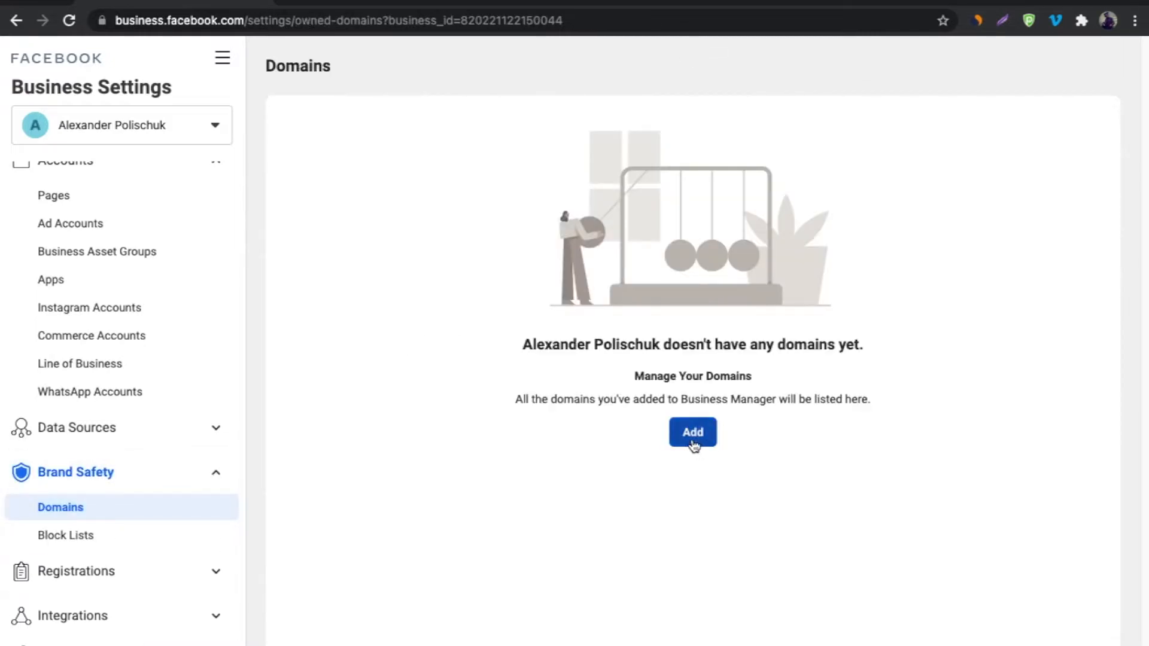
click(693, 433)
click(547, 322)
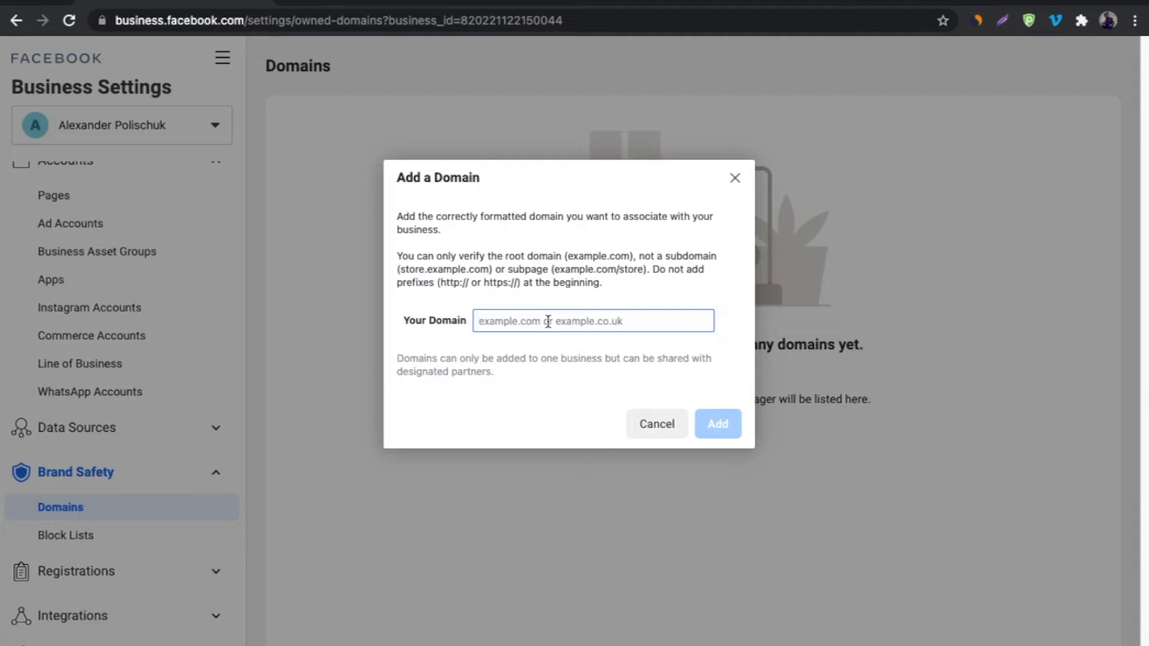
text(thewh)
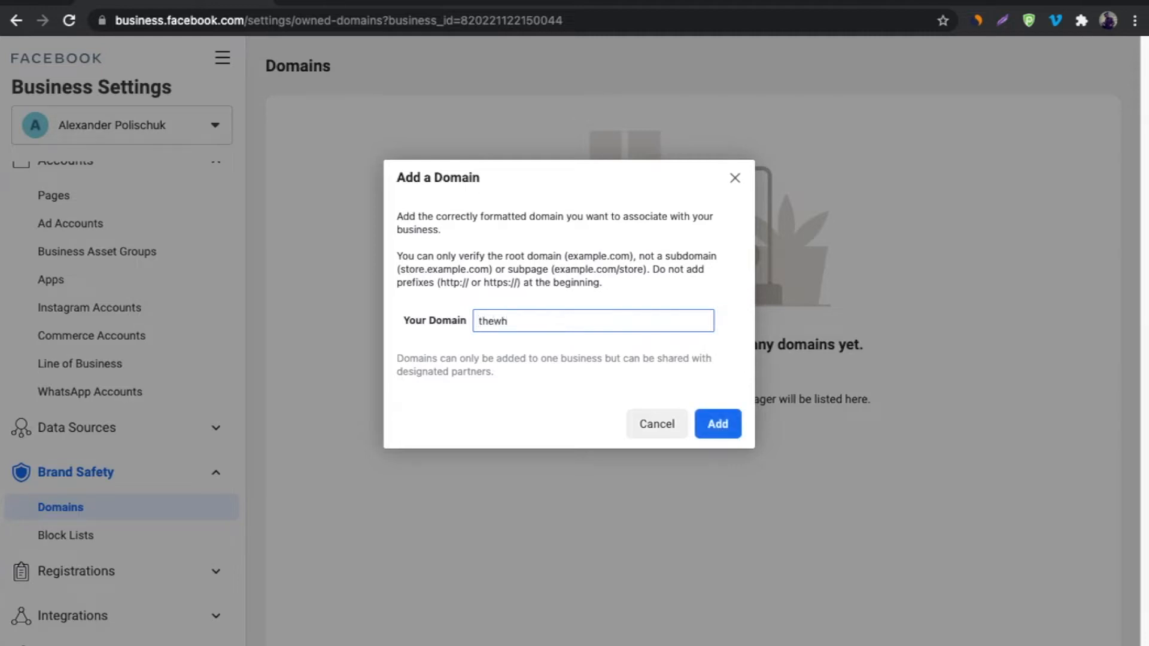
text(iteningcream.com)
click(716, 427)
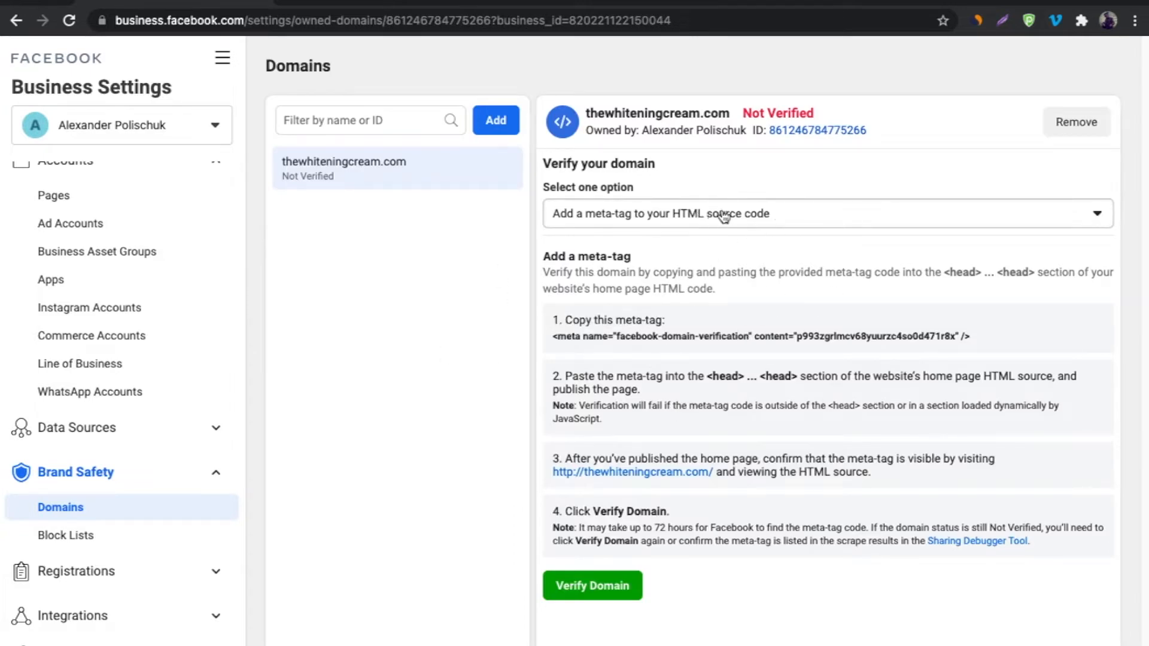
click(809, 221)
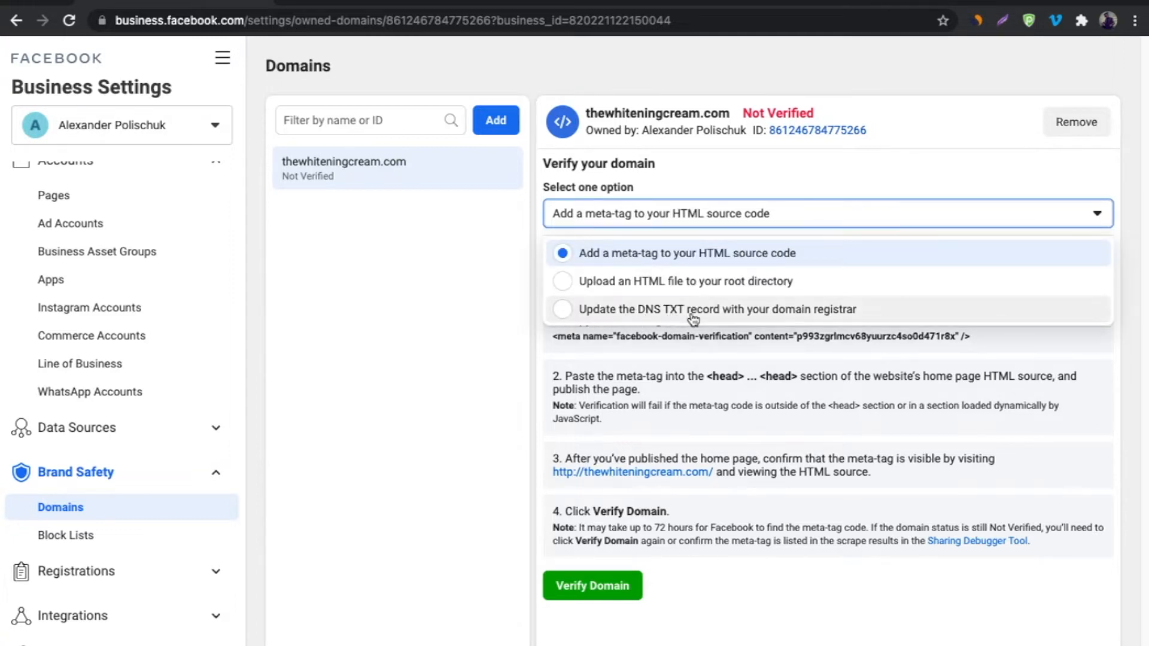
click(563, 309)
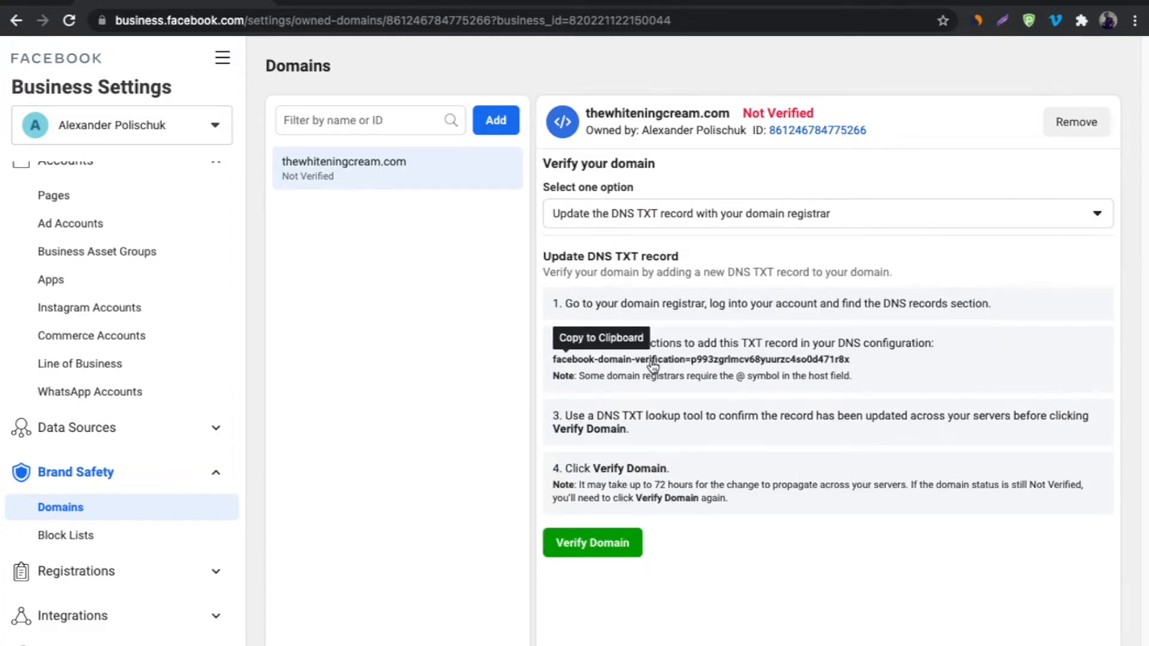
In Shopify Admin, open the DNS settings for the primary domain thewhiteningcream.com.
click(362, 1)
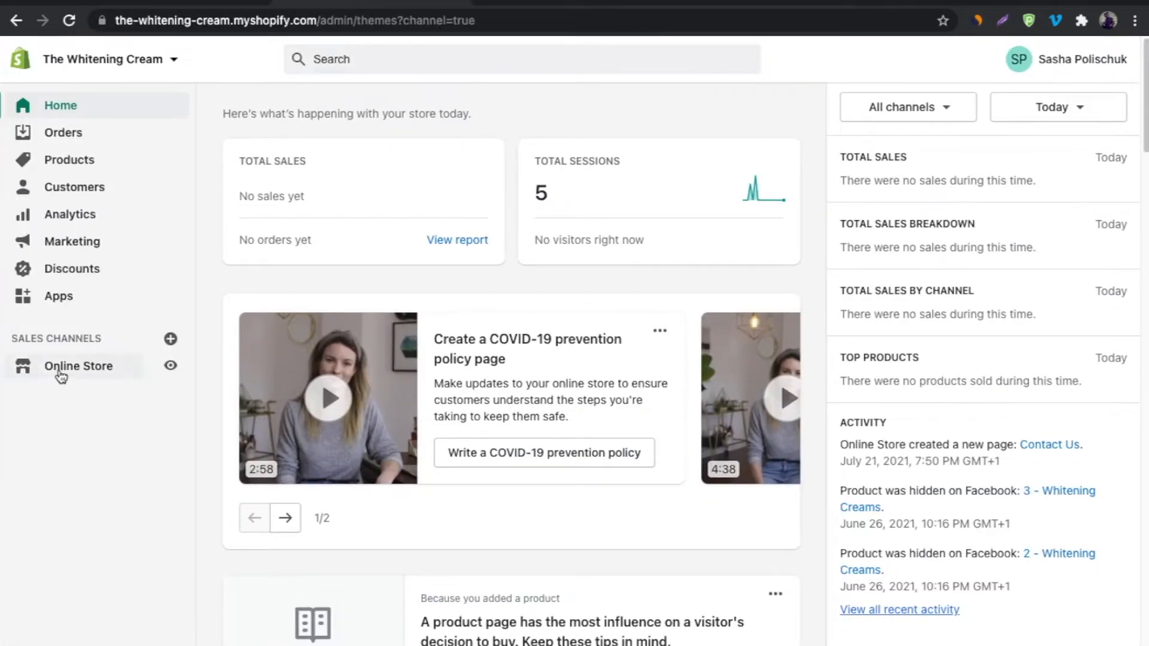
click(60, 374)
click(59, 508)
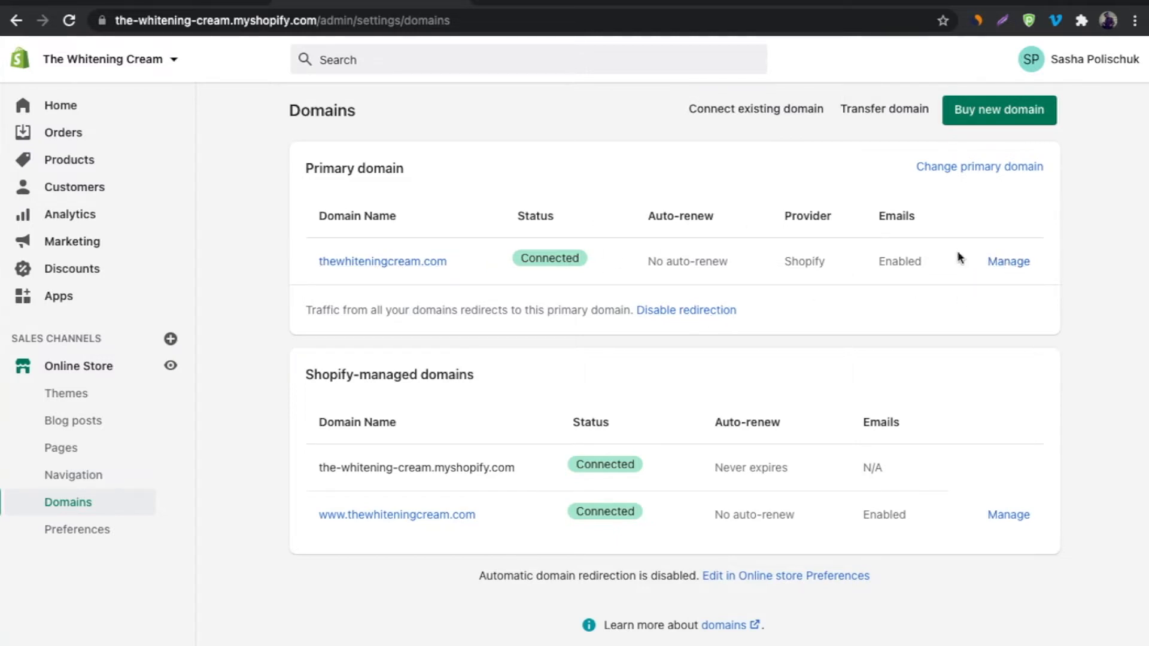
click(1009, 268)
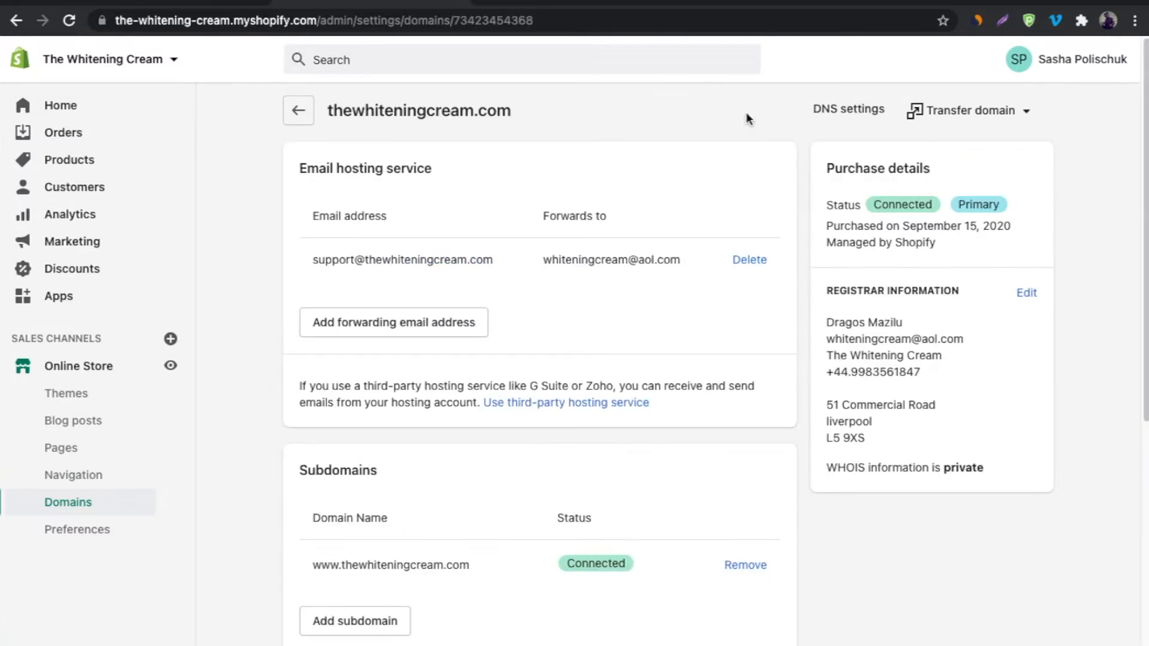
click(837, 111)
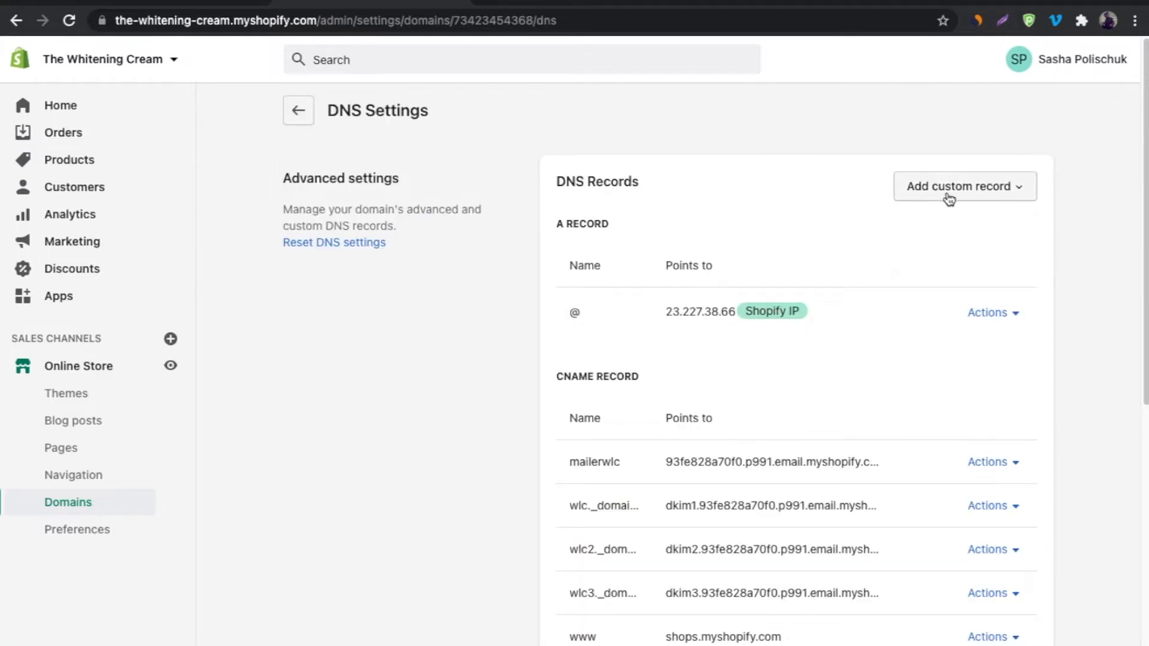
Add a TXT record named @ with the pasted Facebook verification value, then return to Facebook.
click(949, 198)
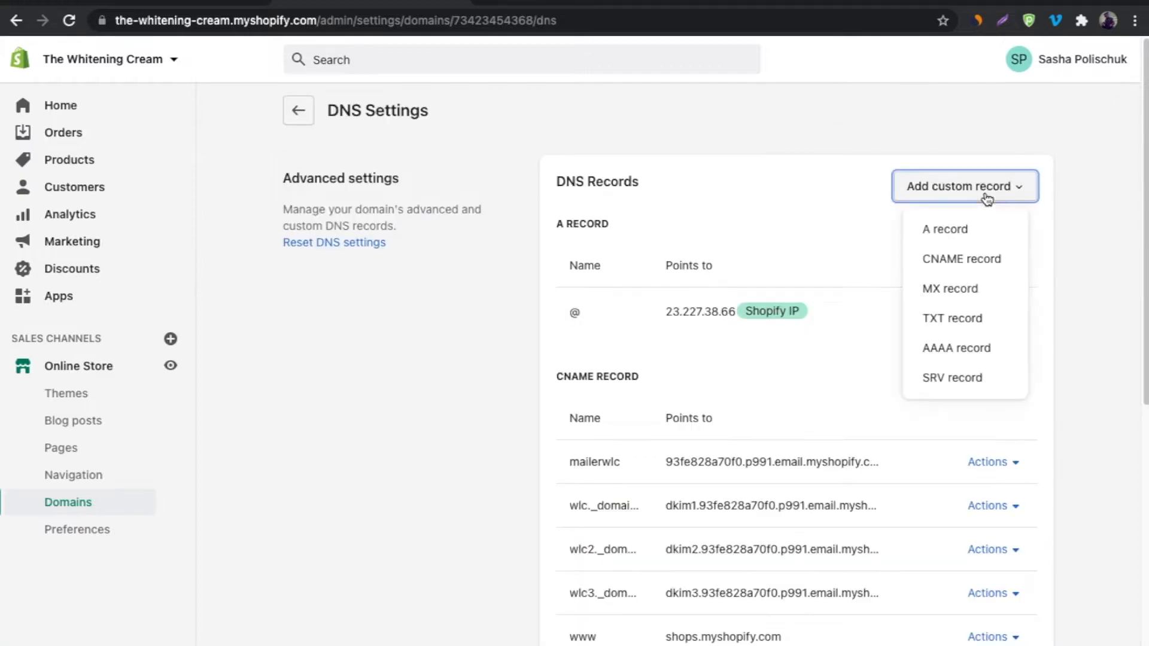
click(957, 321)
click(636, 423)
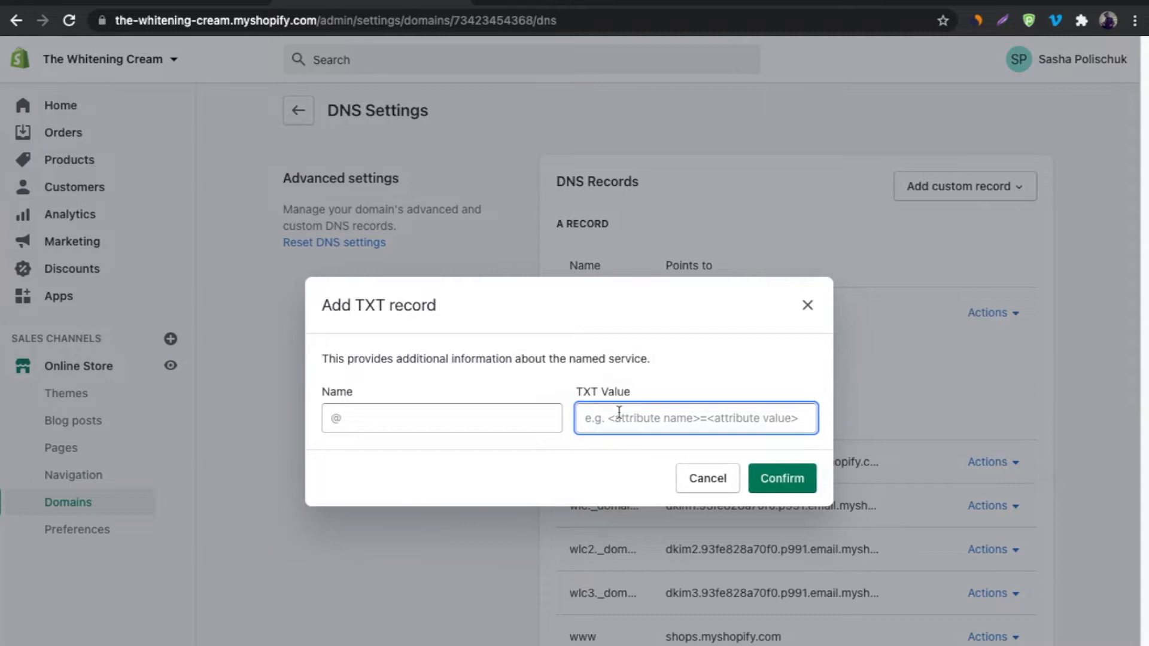
text(google-site-verification=p993zgrlmcv68yuurzc4so0d471r8x)
click(362, 418)
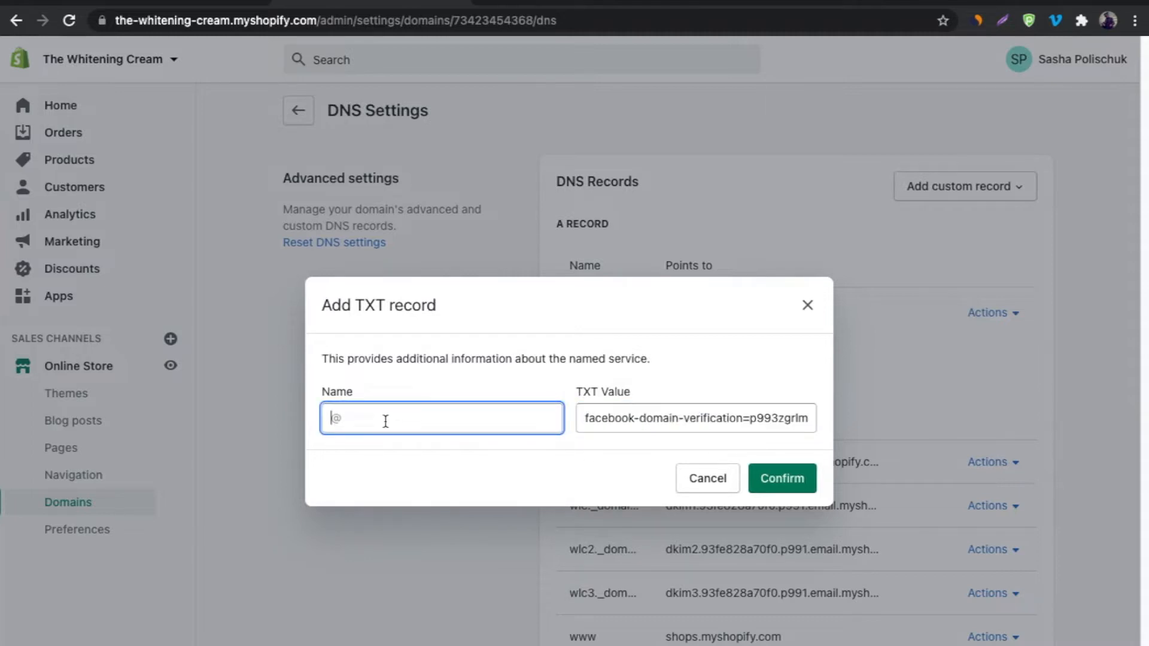
click(778, 479)
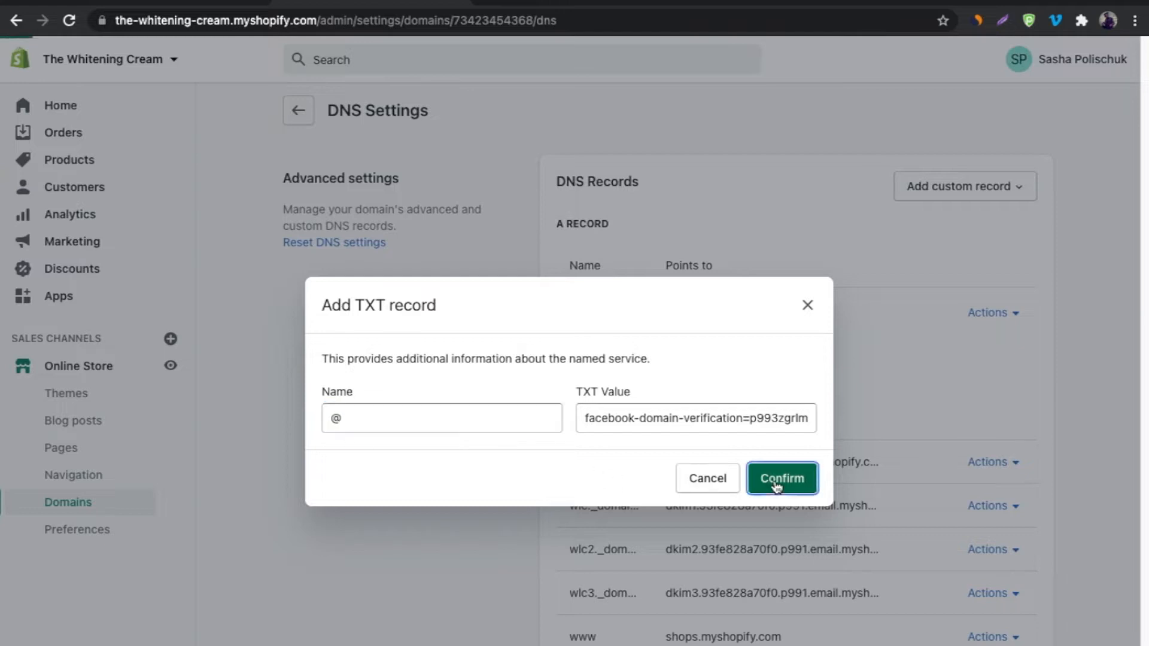
click(151, 3)
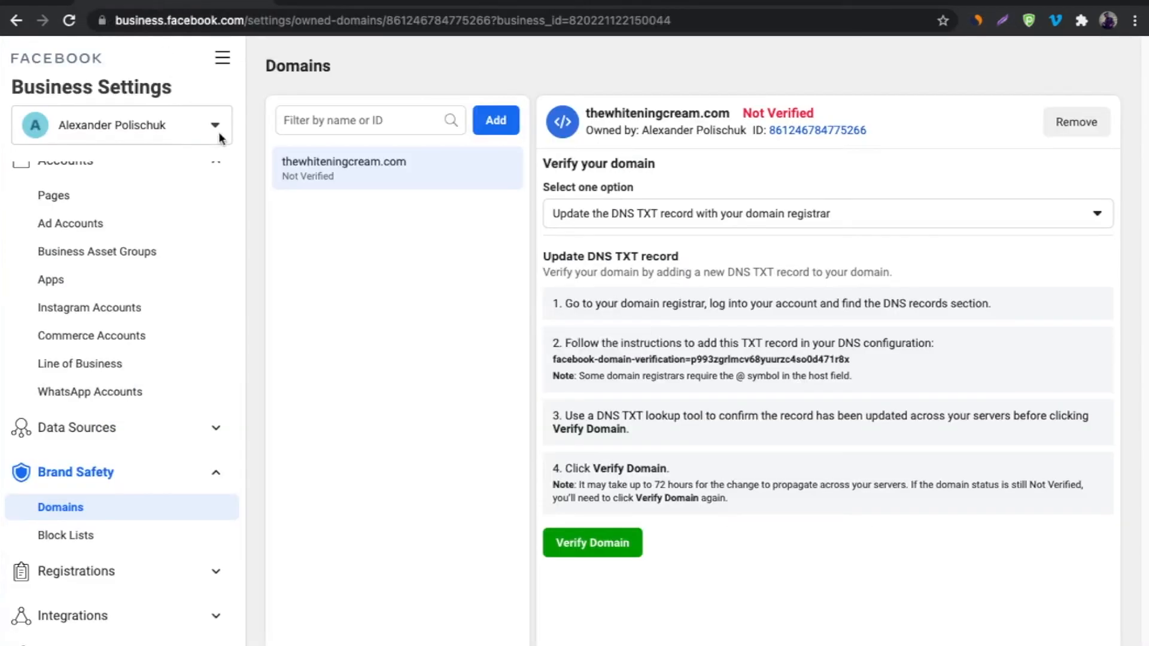
Verify thewhiteningcream.com in Facebook, close the success dialog, and return to Shopify's DNS Settings.
click(592, 545)
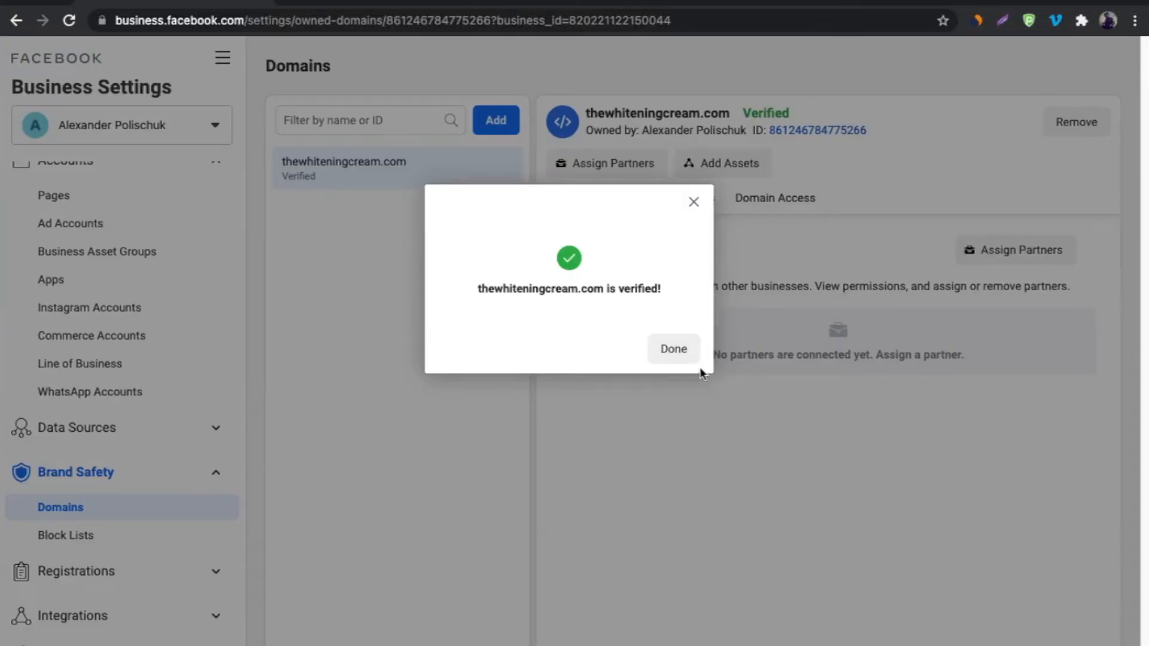
click(678, 353)
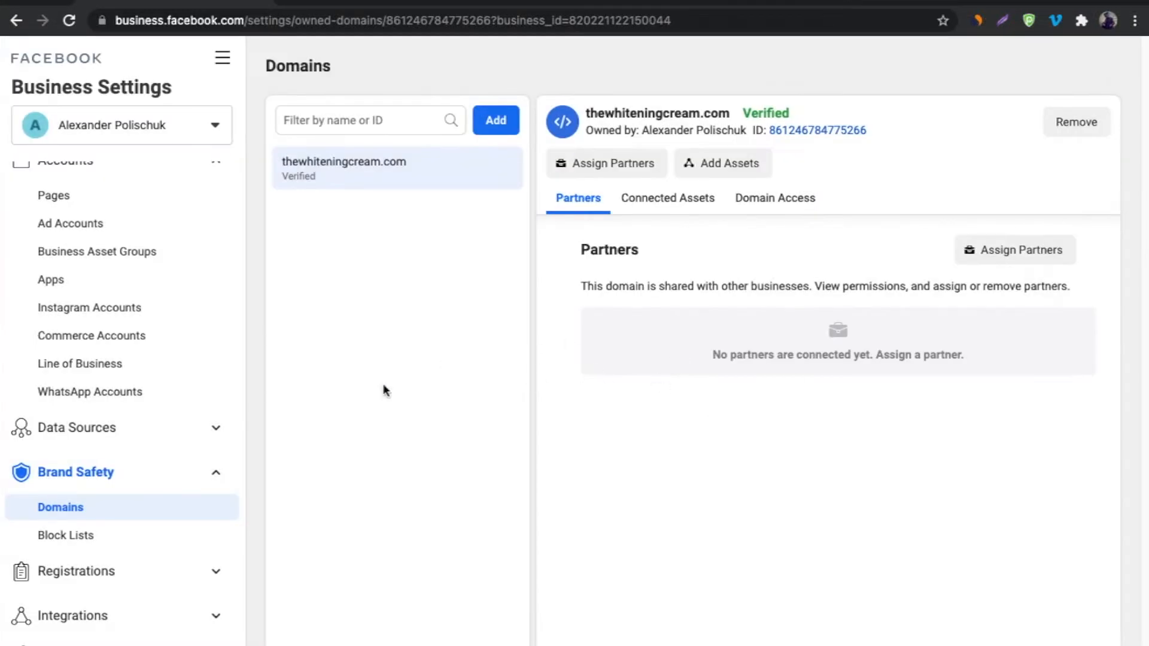
click(351, 5)
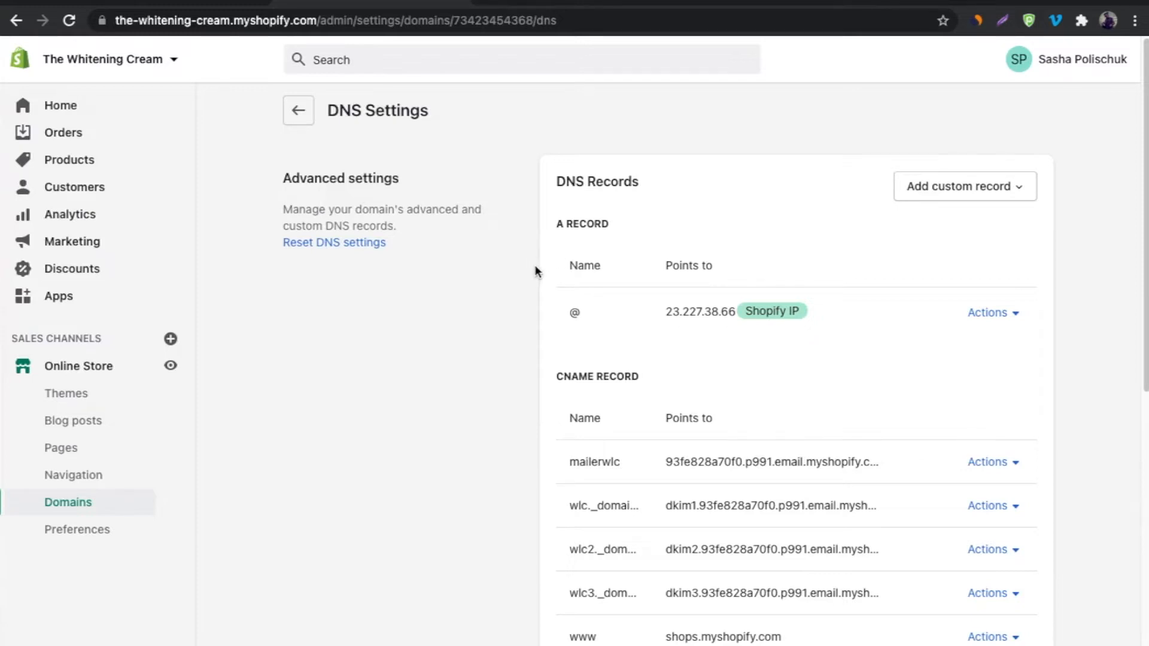
Review Shopify's DNS records, including A record @ to 23.227.38.66 and www CNAME, then return to Facebook.
scroll(633, 226, down, 1)
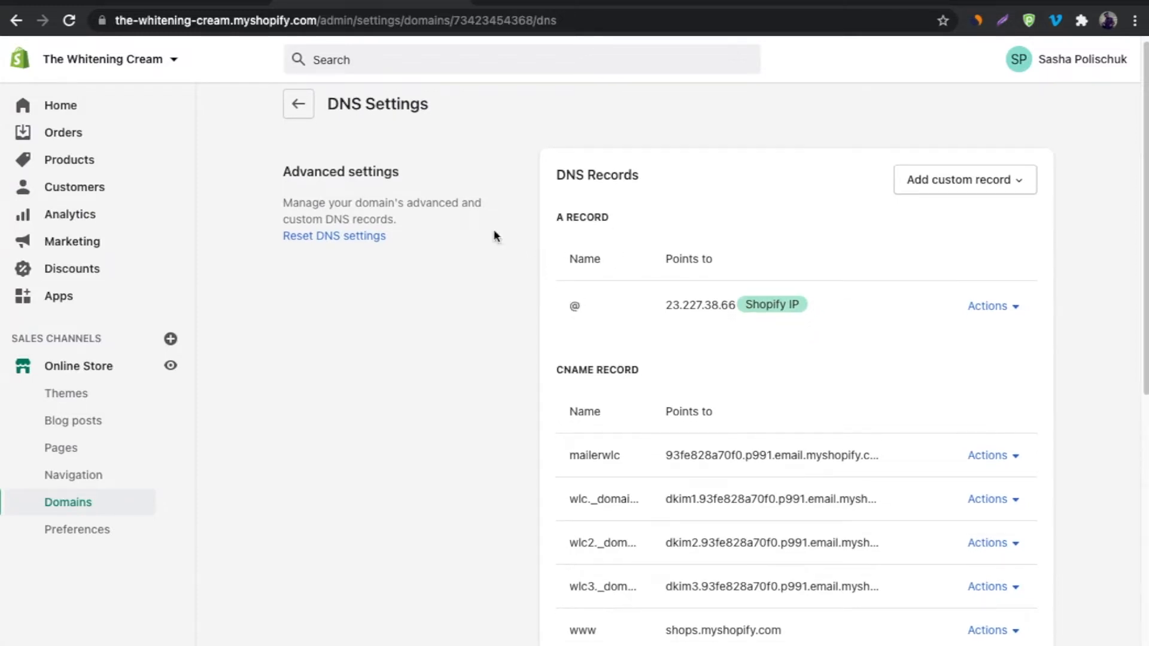
drag(327, 104, 422, 104)
click(427, 138)
scroll(526, 142, down, 1)
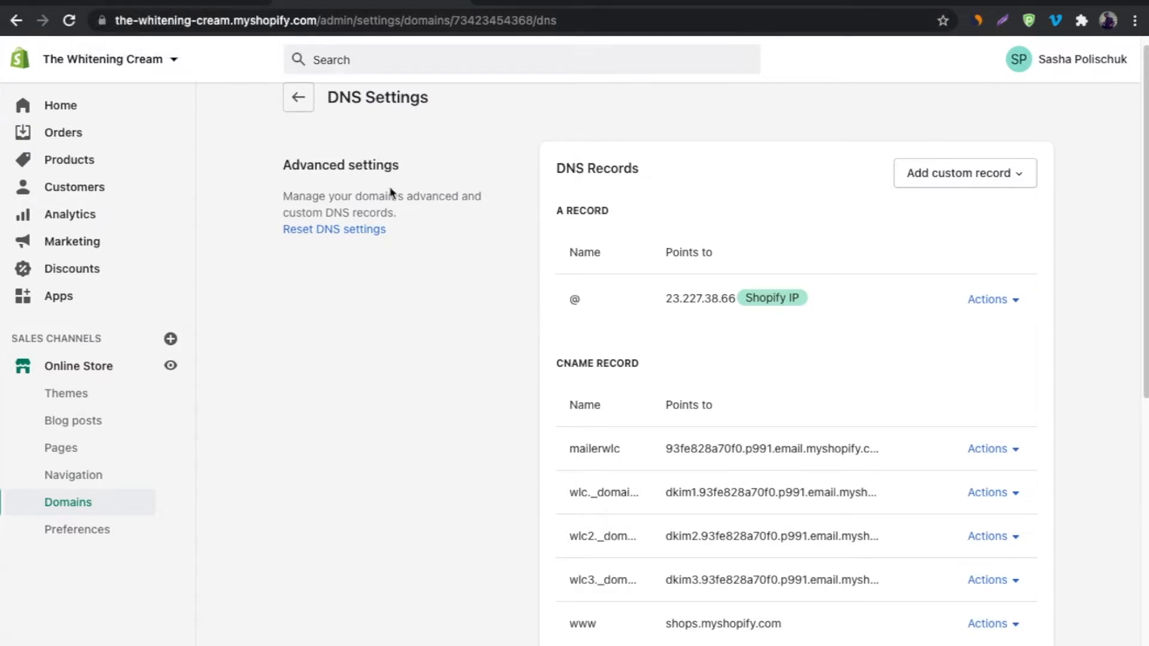
click(179, 6)
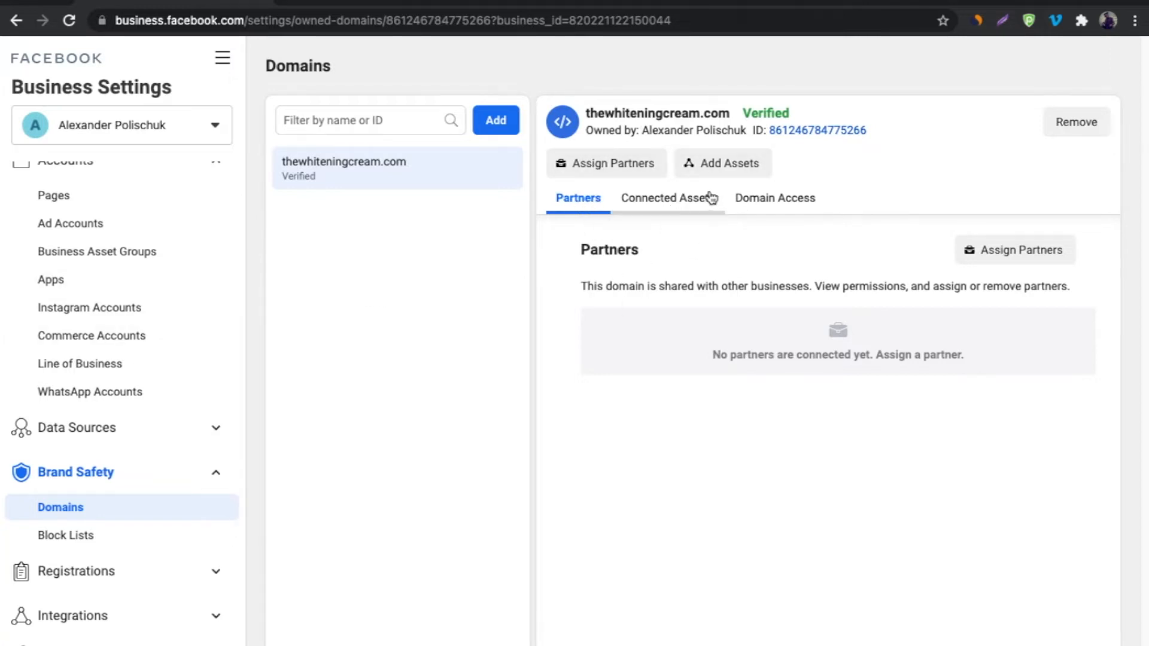
Add the Vixenify classic page as an asset of thewhiteningcream.com.
click(737, 173)
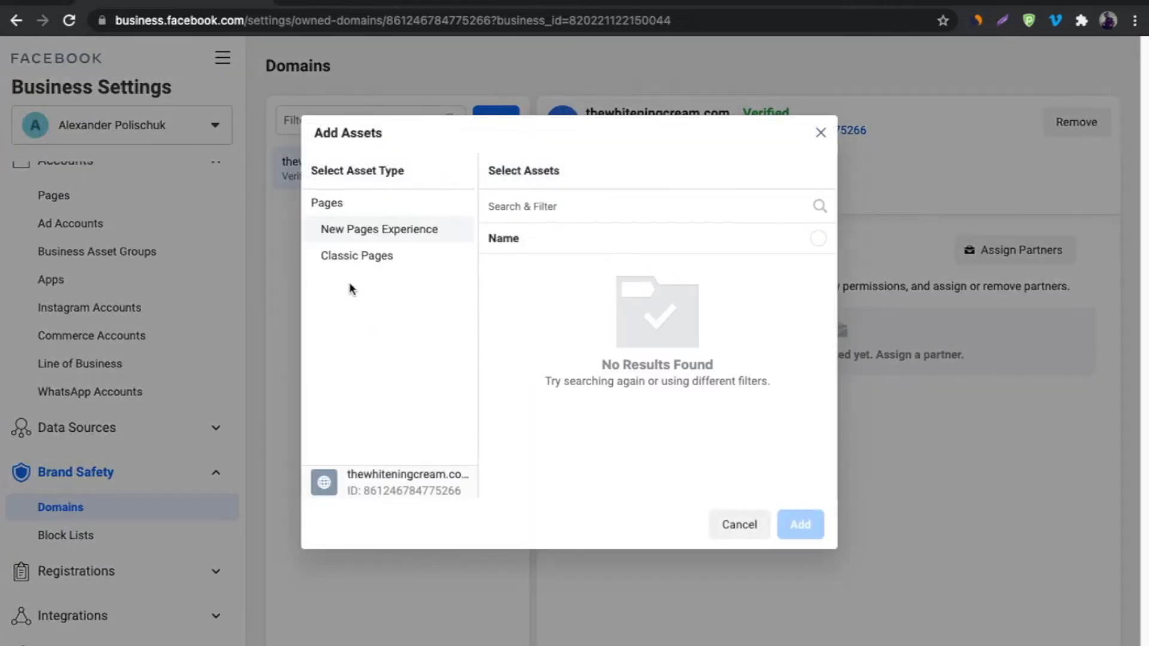
click(354, 258)
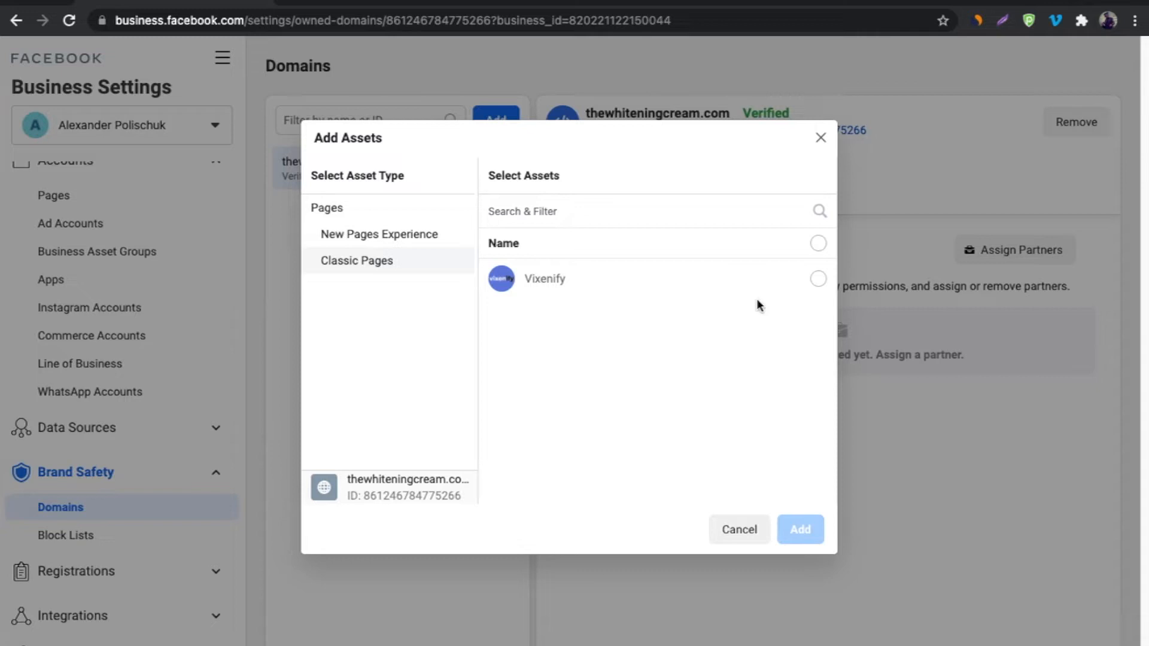
click(817, 279)
click(804, 537)
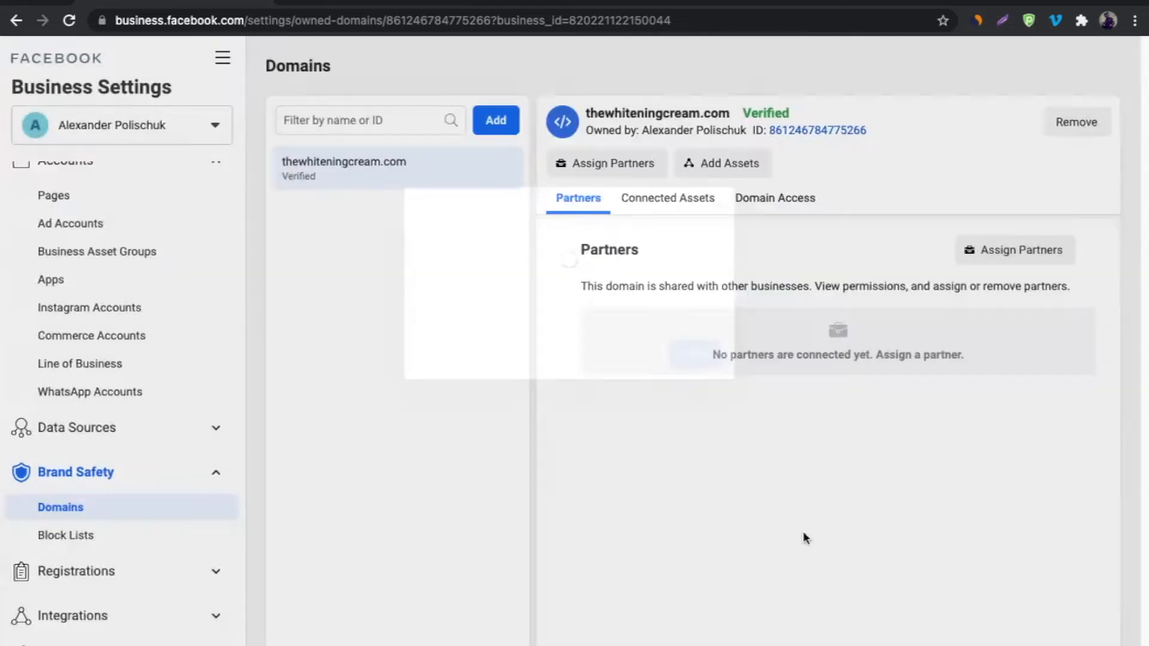
Open the Ecommerce Pixel from Data Sources > Pixels in Events Manager.
click(702, 352)
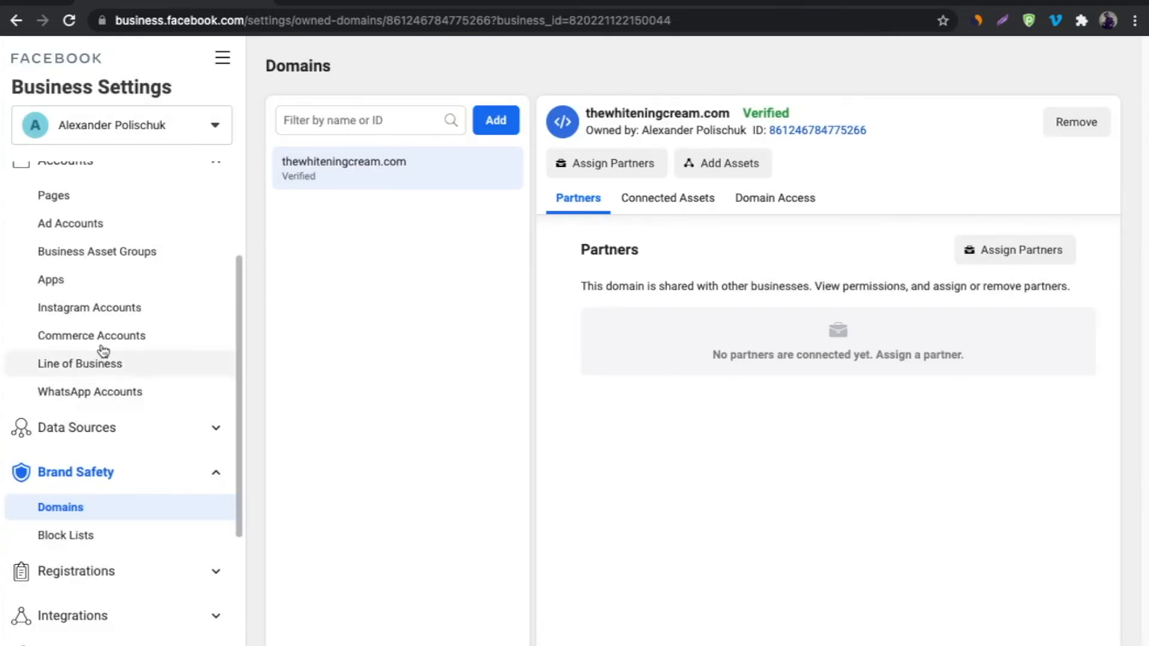
click(87, 439)
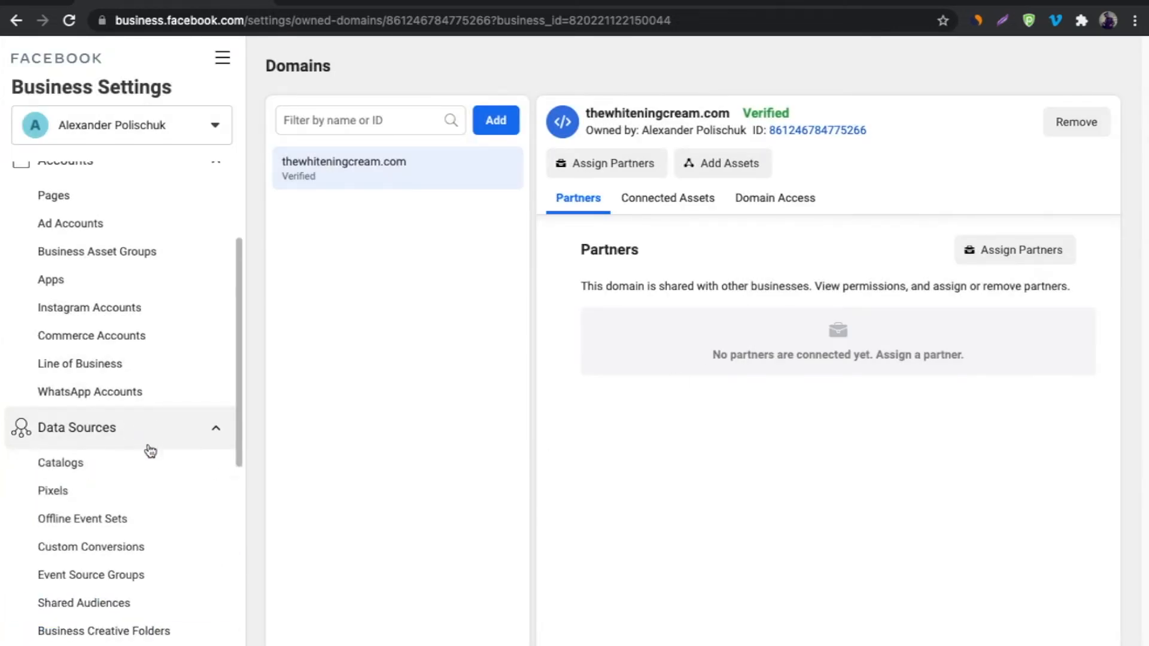
click(66, 496)
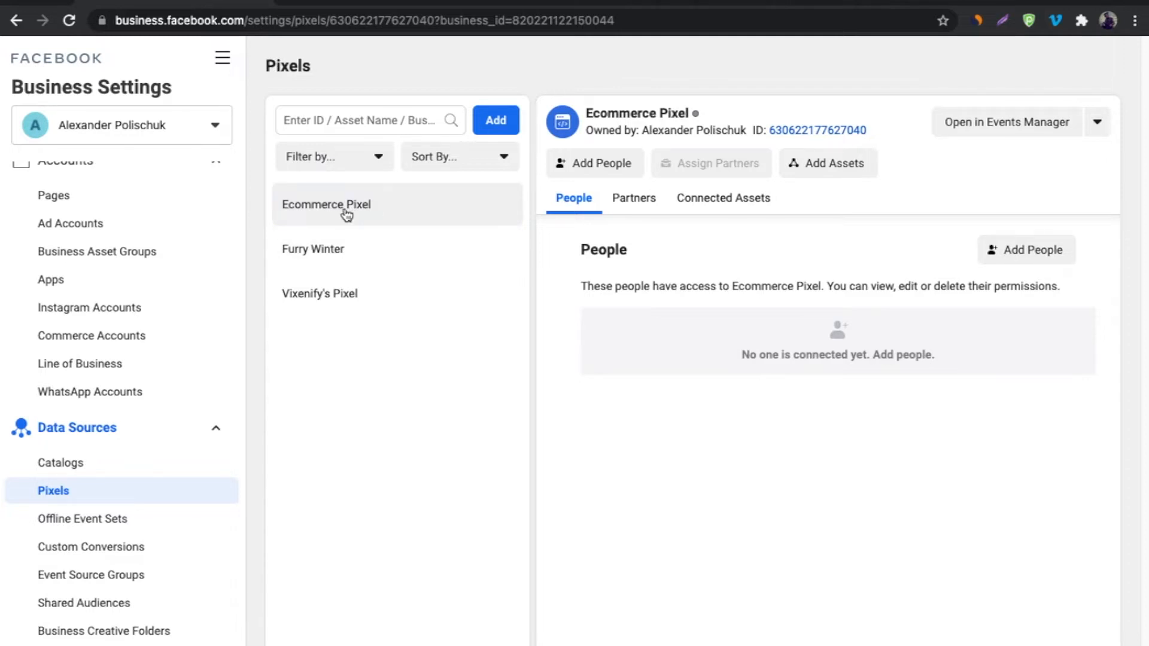
click(1025, 127)
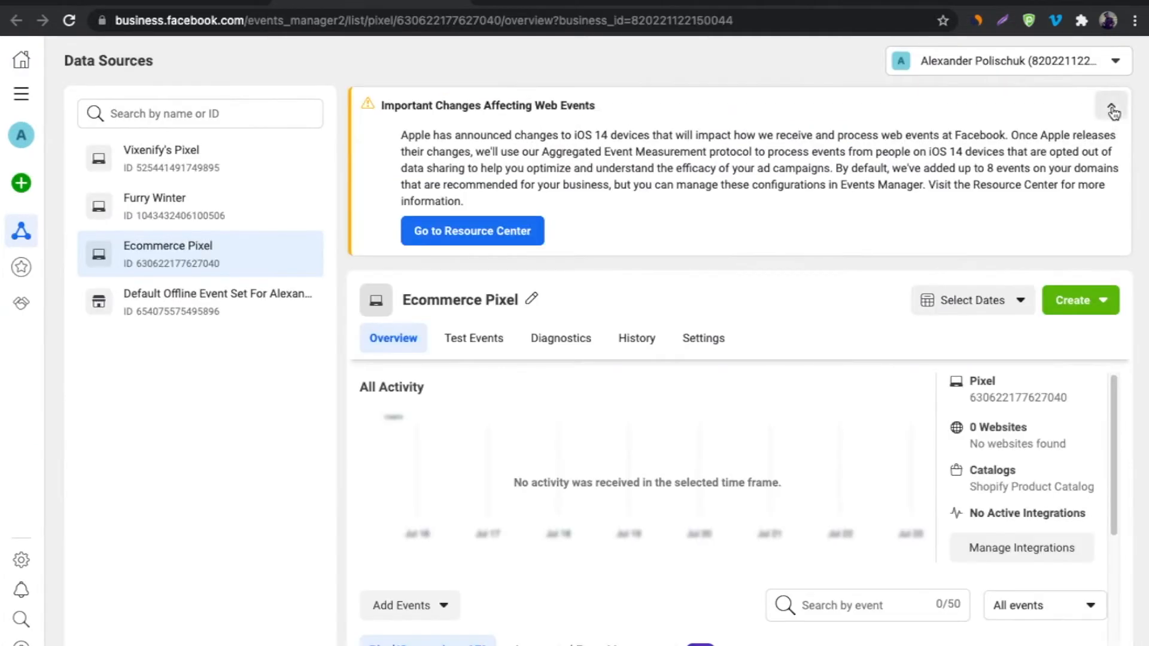
Open Aggregated Event Measurement's web event configuration for thewhiteningcream.com in edit mode.
click(1111, 105)
scroll(589, 306, down, 1)
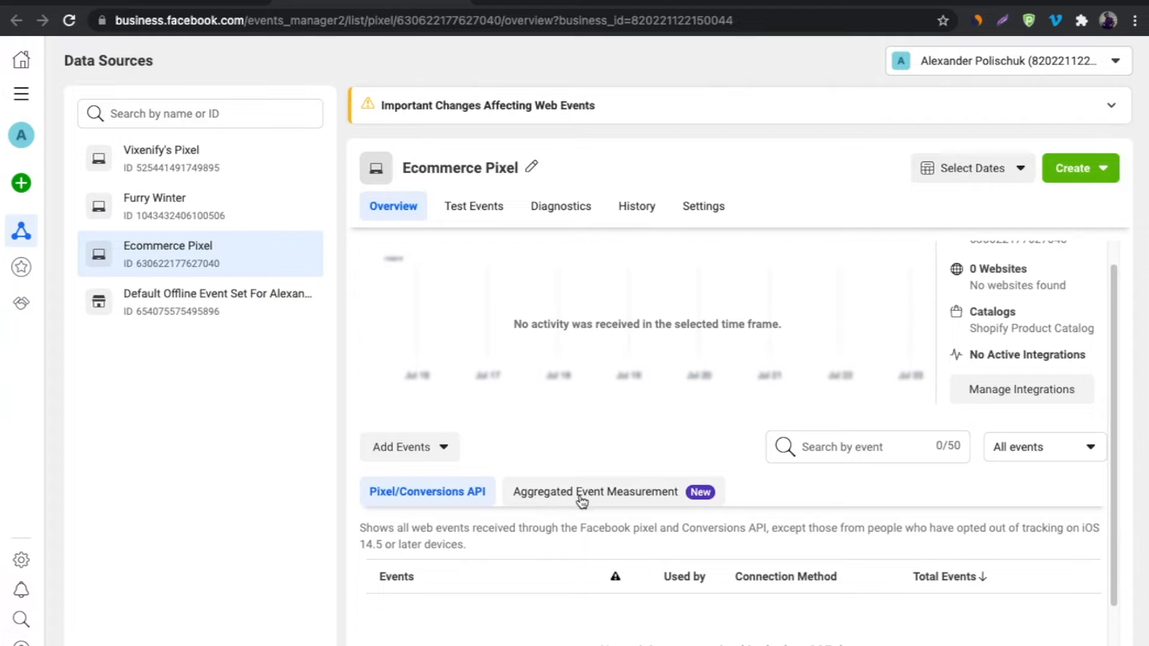
click(636, 500)
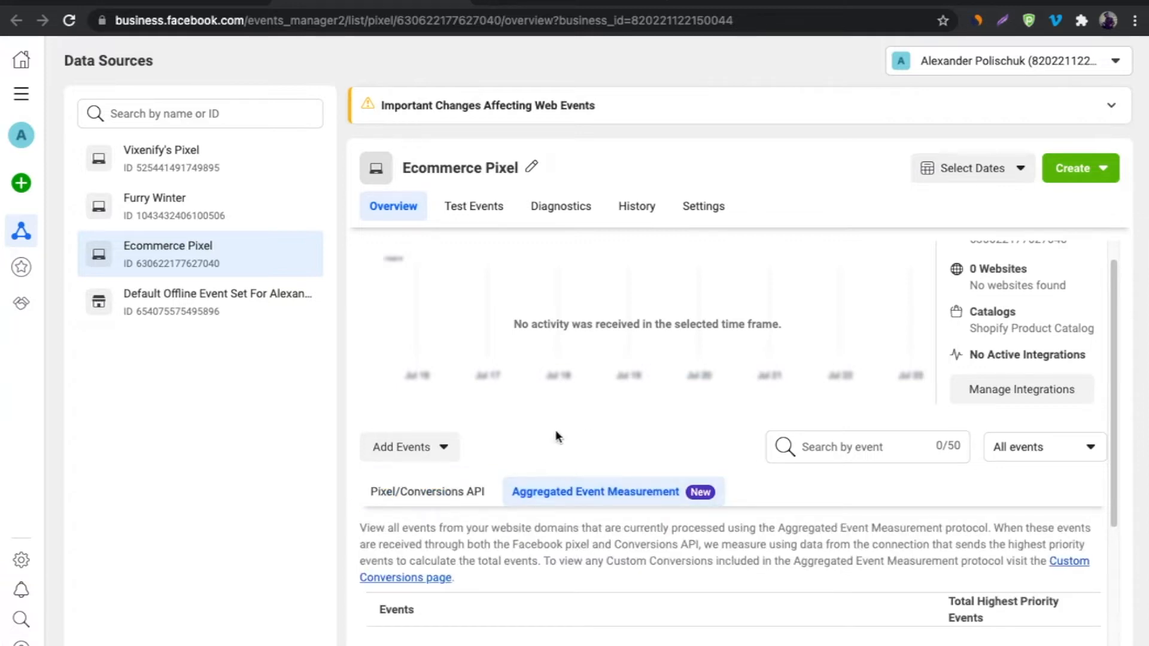
scroll(568, 434, down, 4)
click(697, 459)
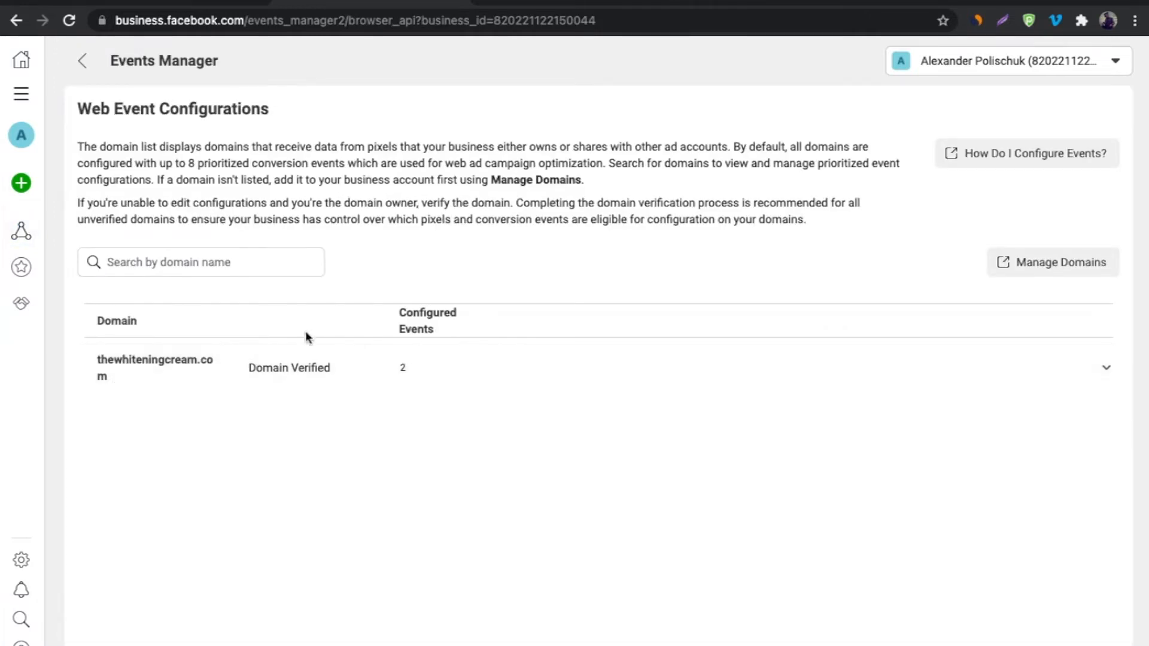
click(887, 359)
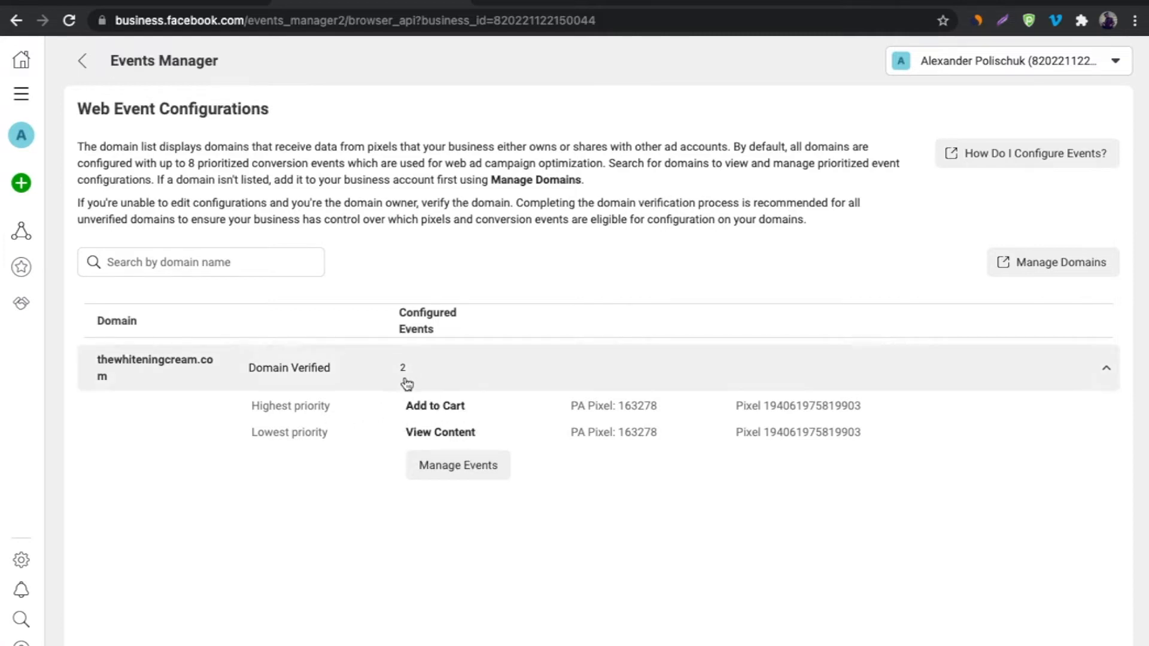
click(442, 479)
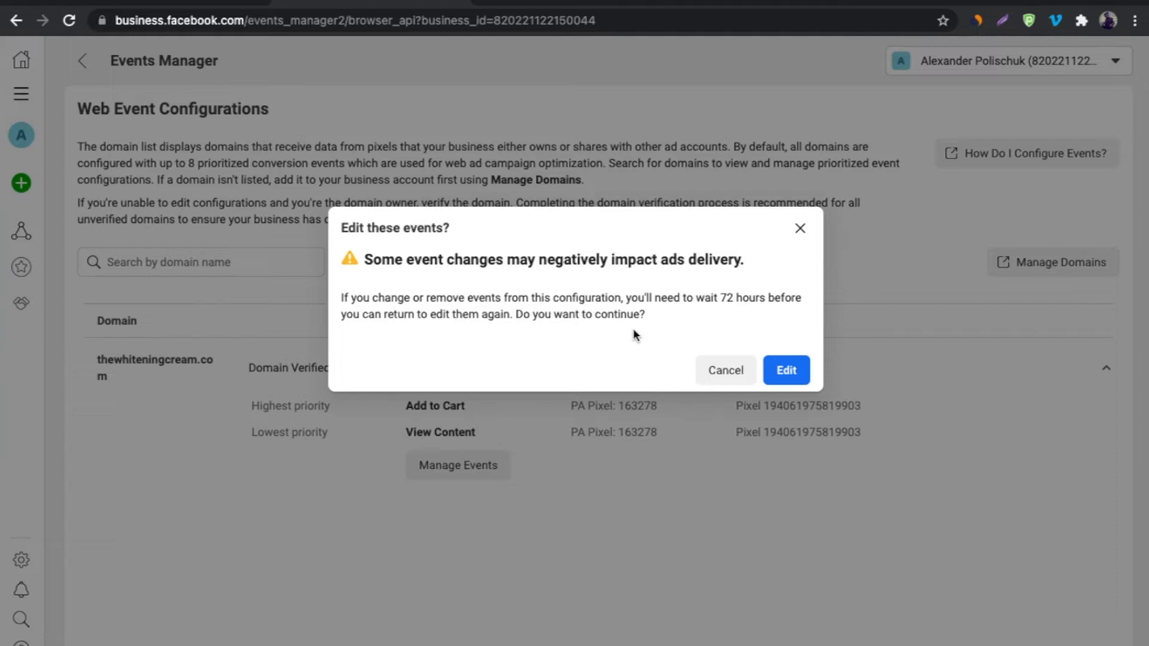
click(796, 379)
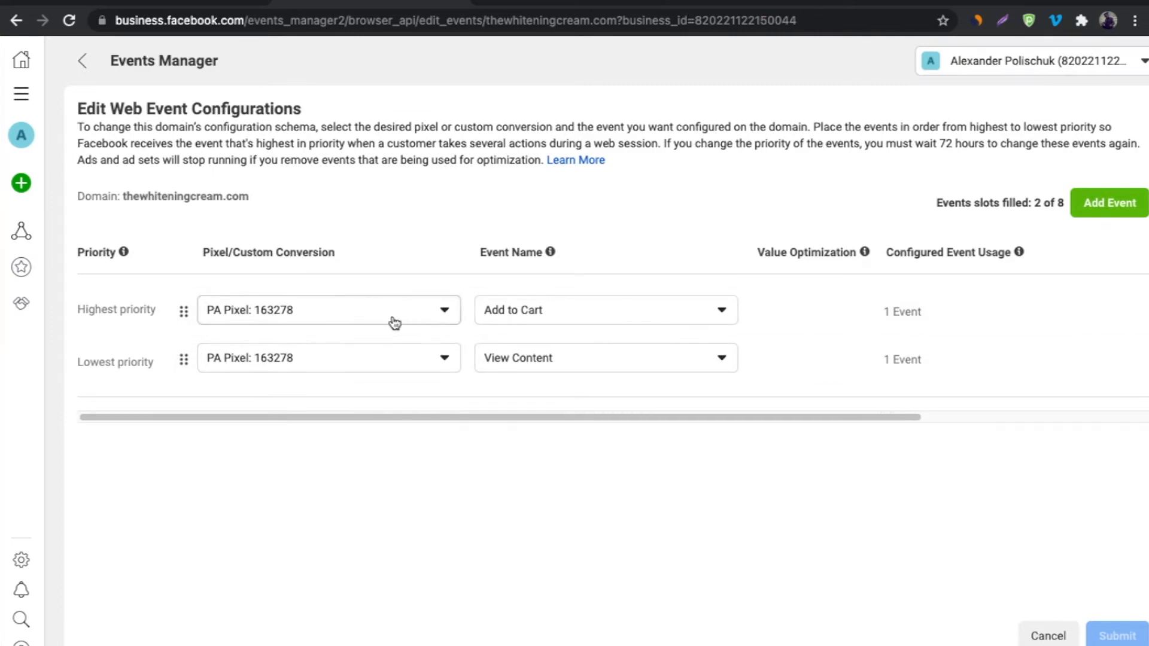
Add three more event rows for five slots and assign Ecommerce Pixel to all of them.
double_click(1059, 202)
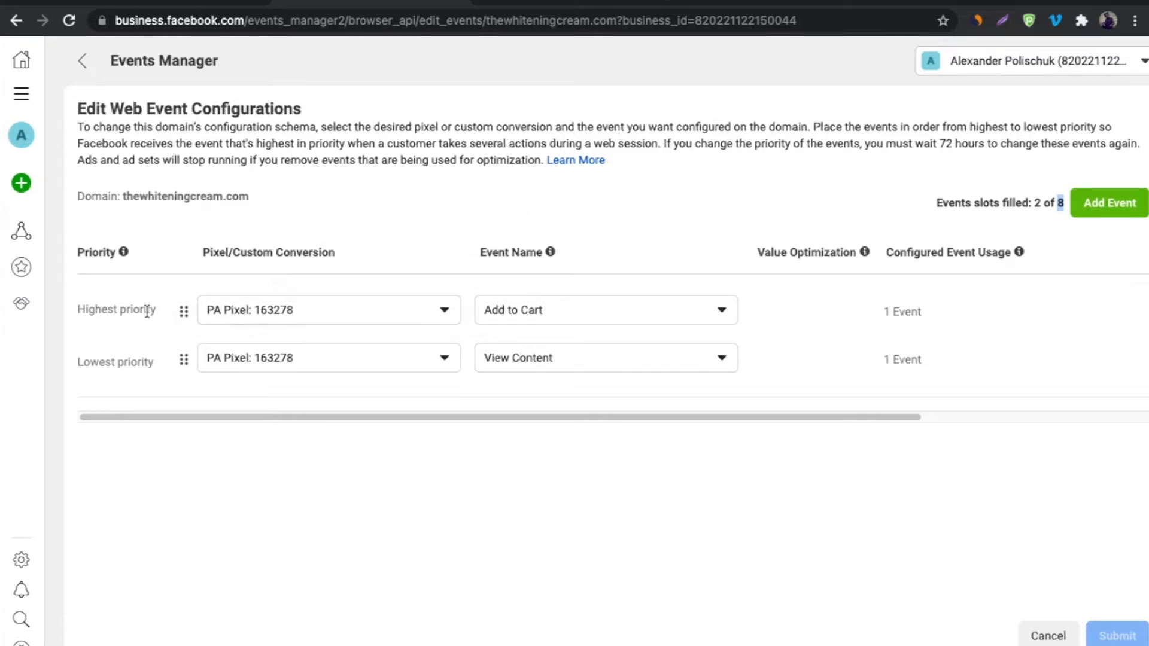
click(1104, 205)
click(1104, 204)
click(1104, 205)
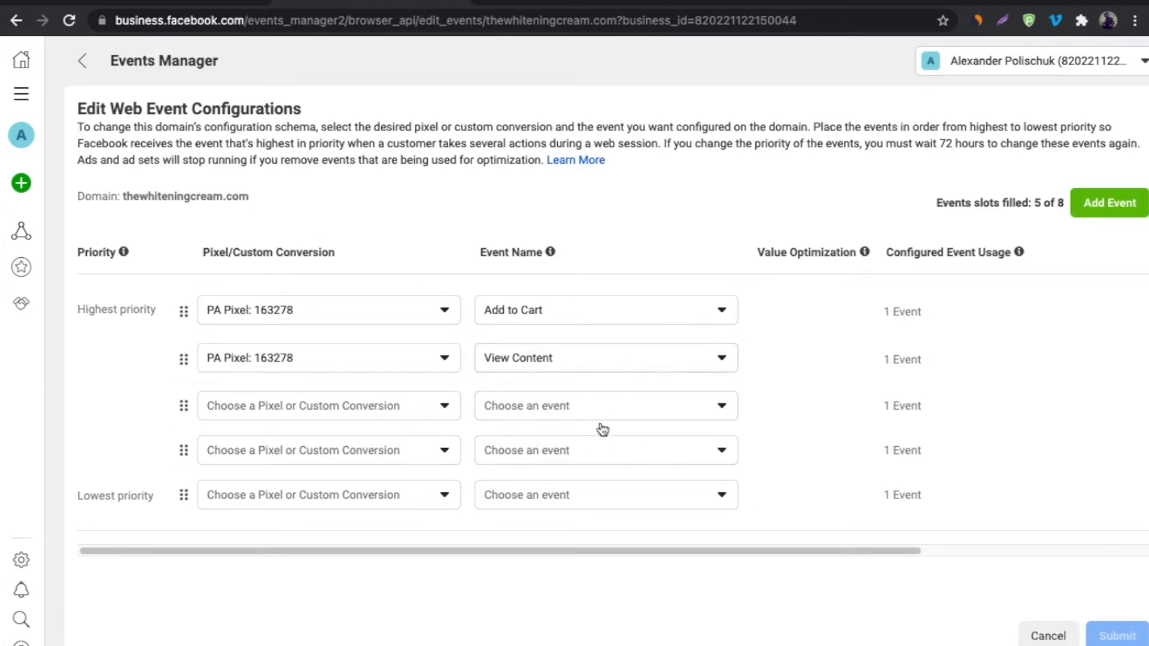
click(318, 315)
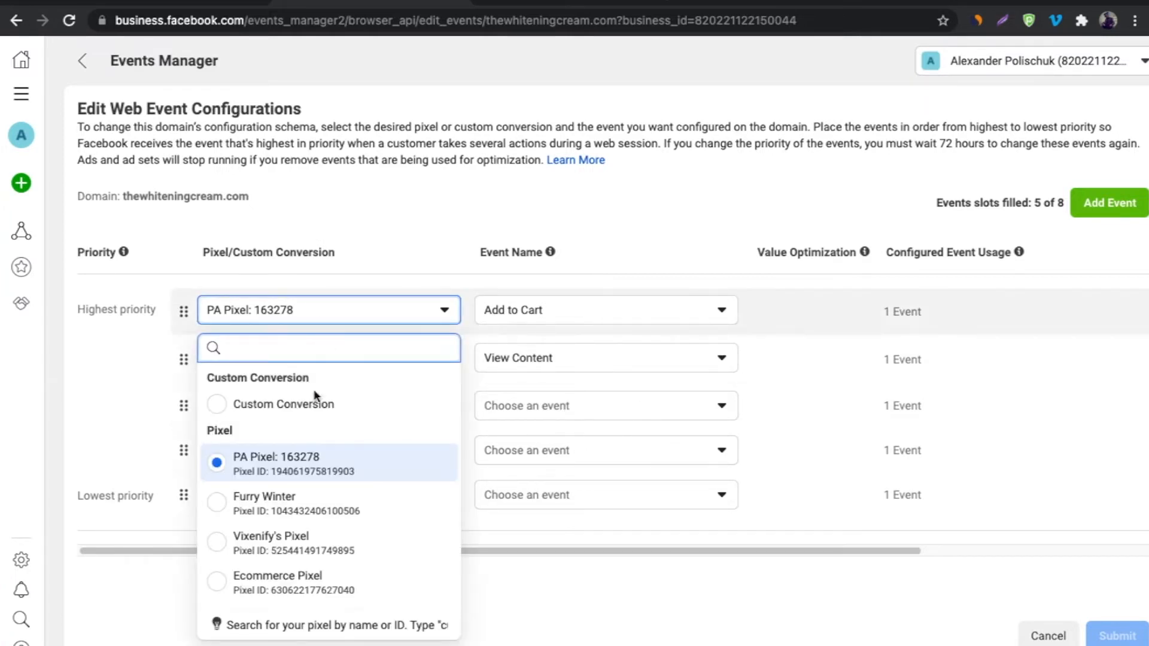
click(218, 579)
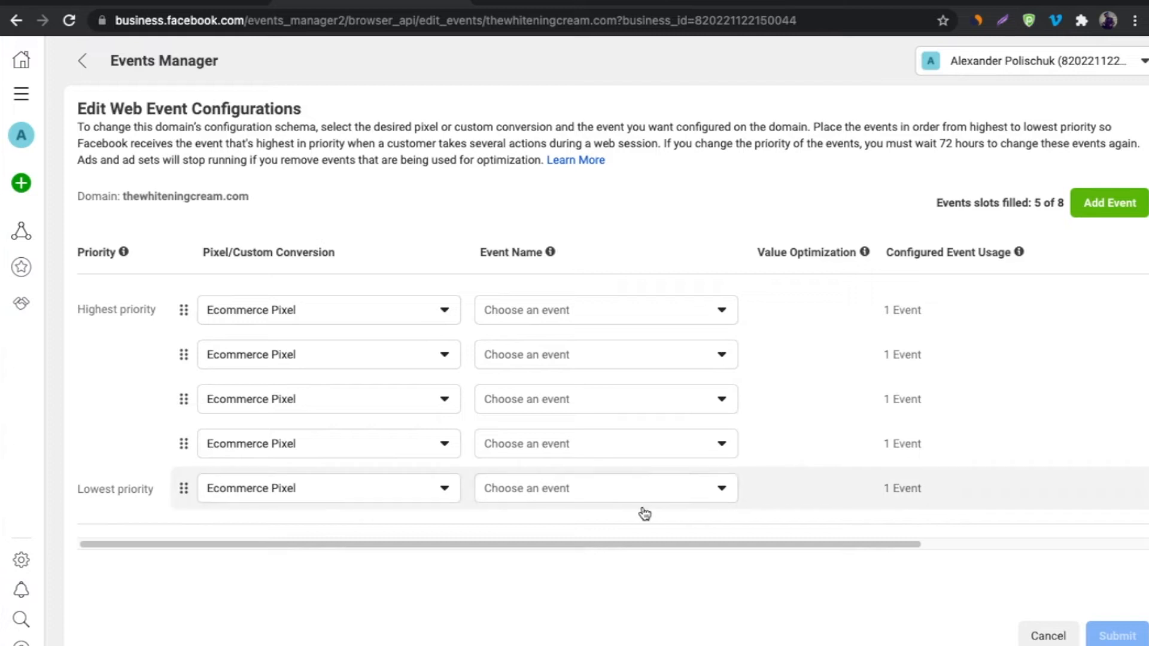
Set the first three event slots to Purchase, Add Payment Info and Initiate Checkout.
click(636, 324)
text(purch)
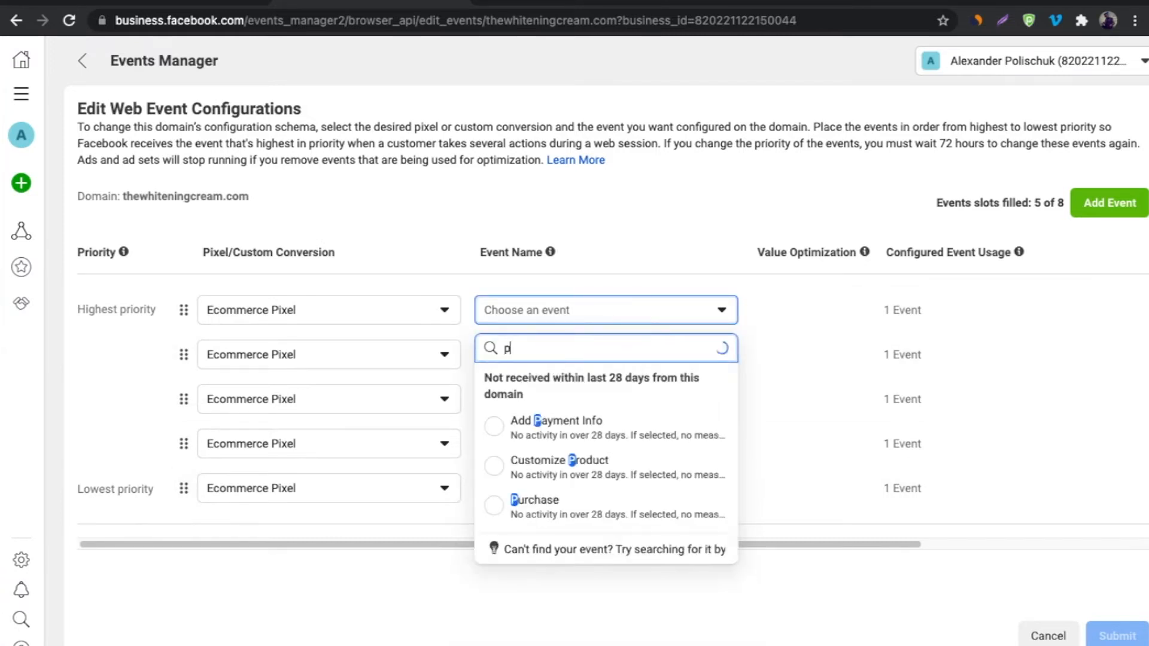
click(566, 421)
click(564, 363)
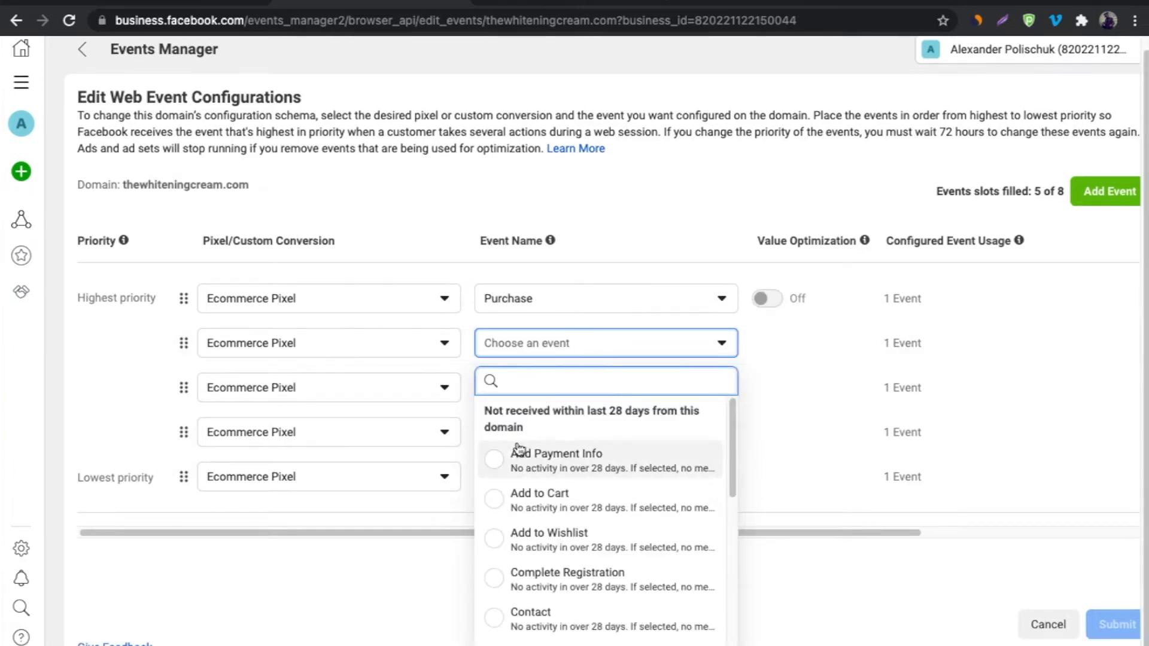
click(495, 462)
click(641, 407)
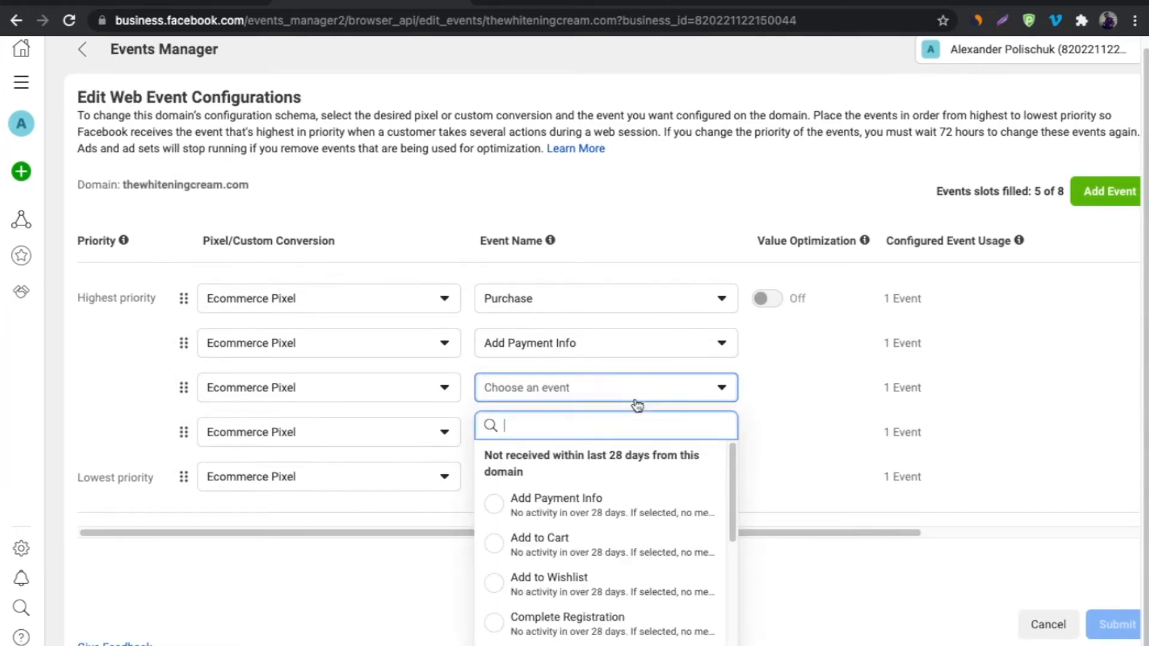
text(in)
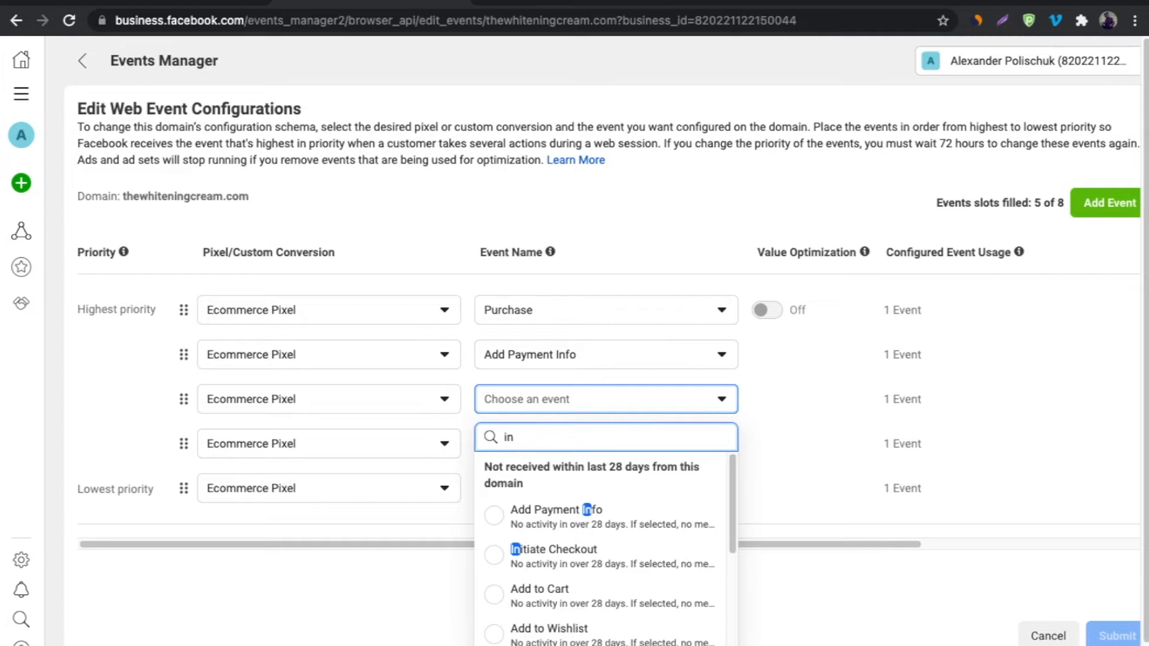
click(553, 550)
Set the fourth slot to Add to Cart and the fifth to View Content.
click(638, 443)
click(497, 220)
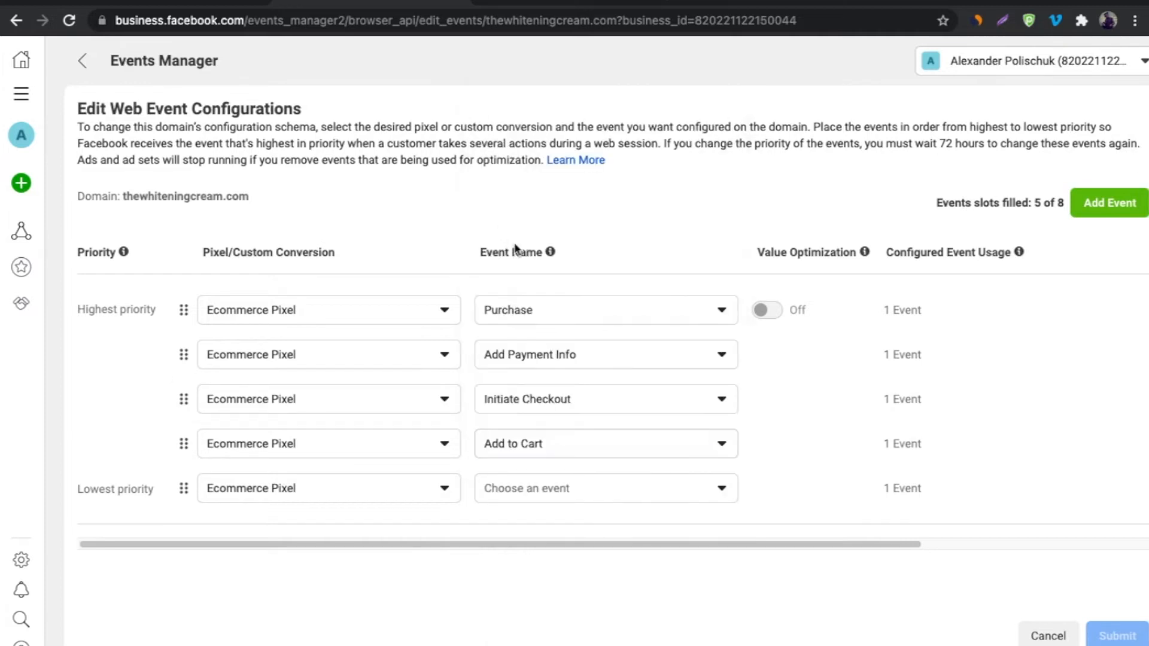
click(580, 501)
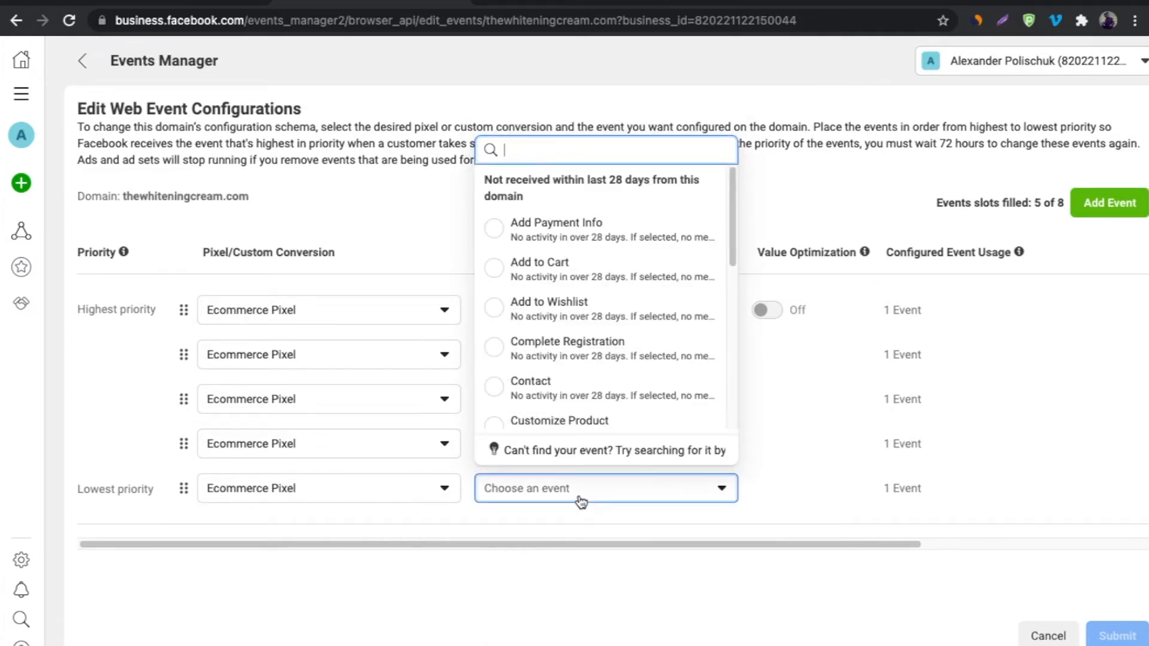
text(vie)
key(Return)
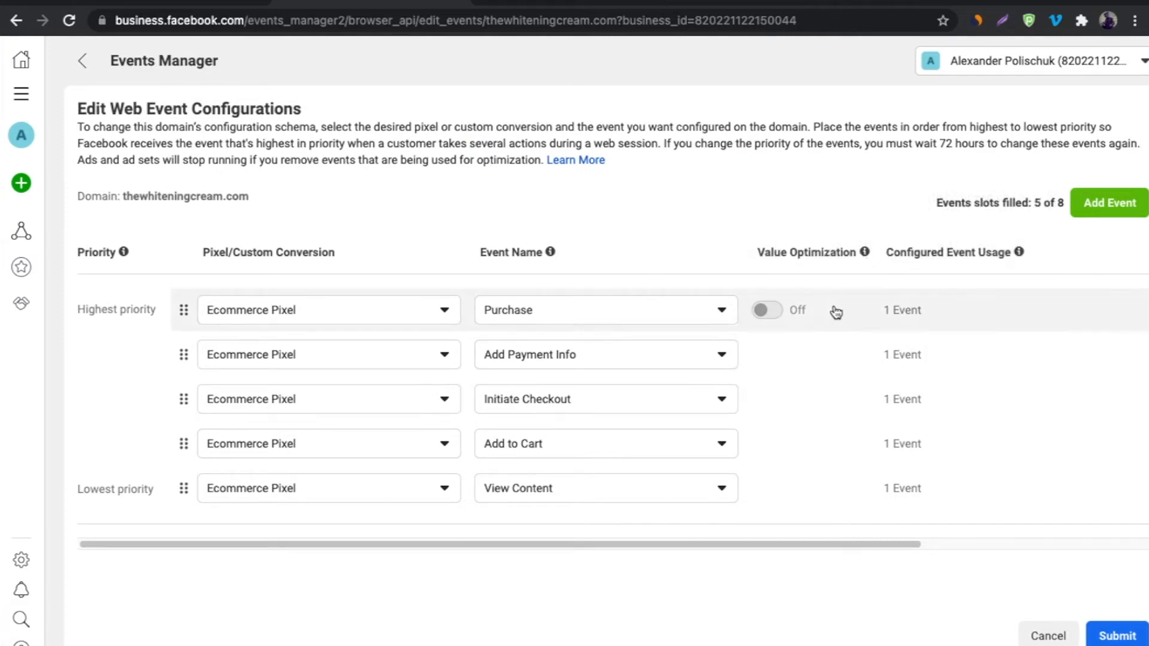
mouse_move(778, 319)
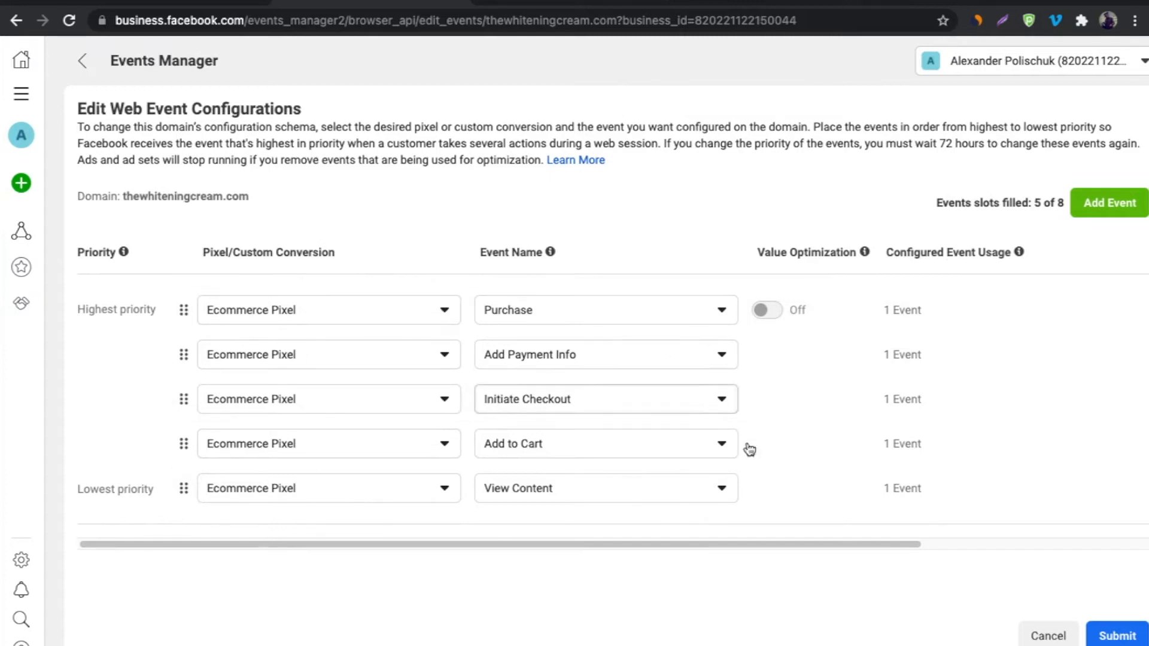
Submit and confirm the five-event configuration, then check the domain row lists all 5 events.
click(1118, 635)
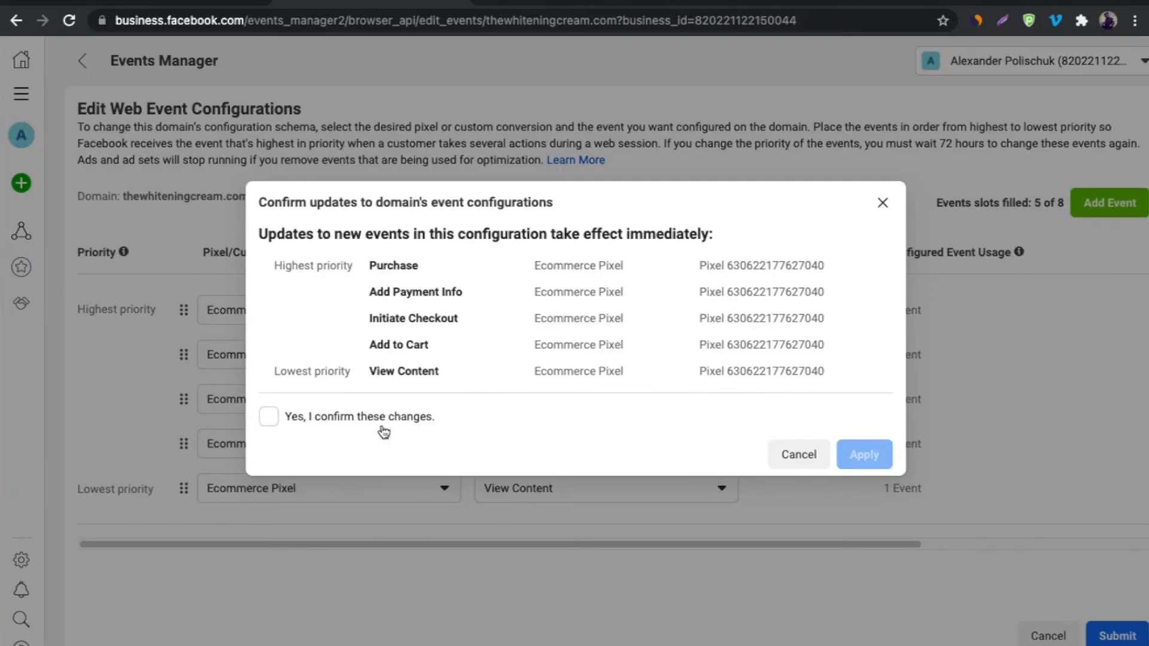
click(269, 416)
click(849, 461)
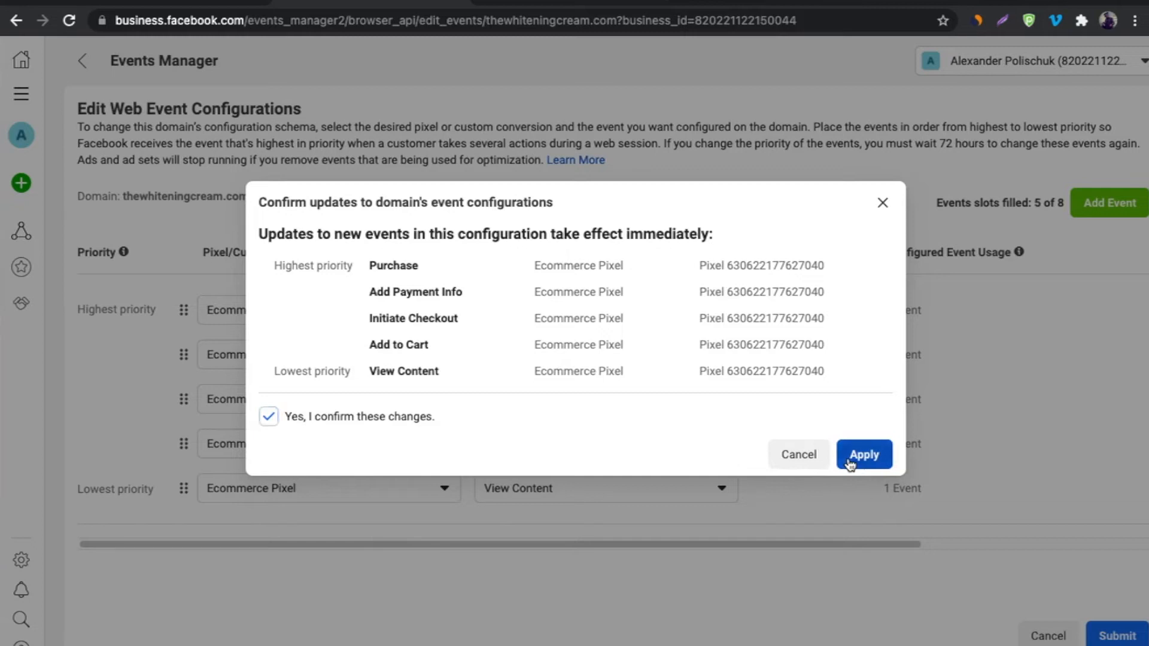
click(804, 361)
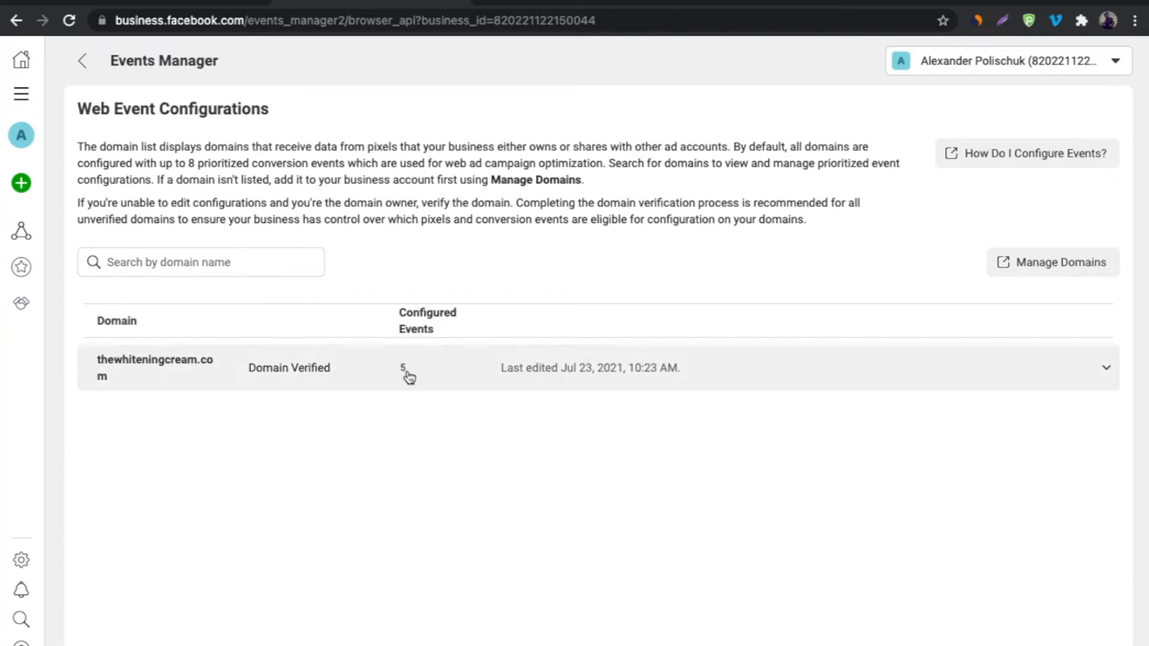
click(518, 375)
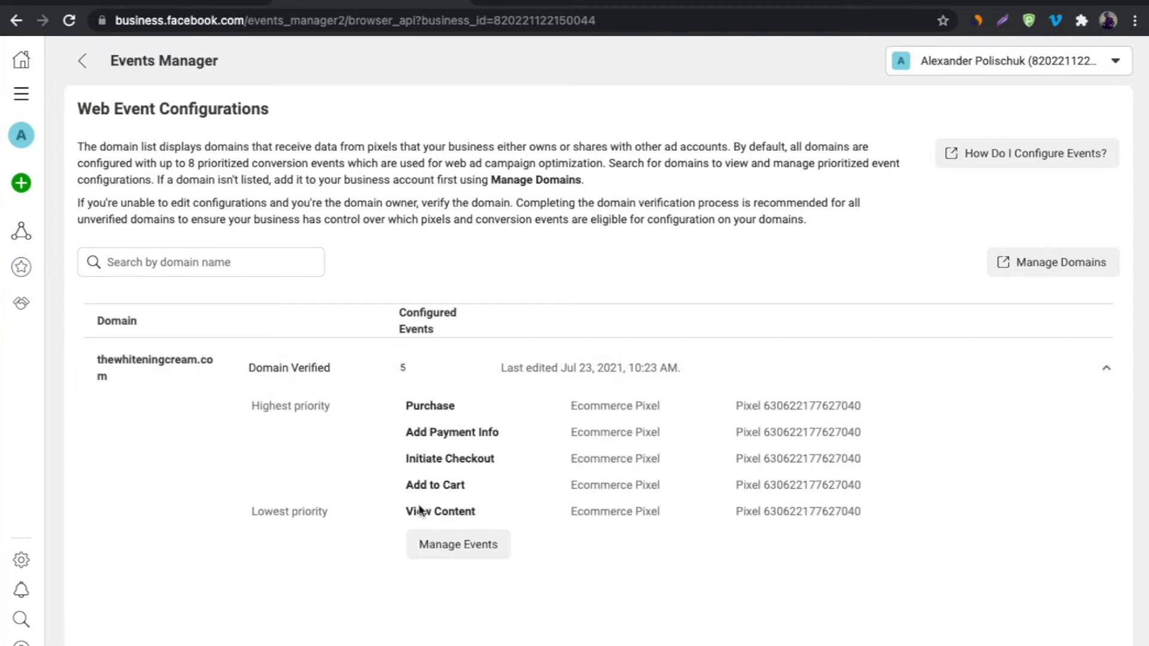
click(686, 383)
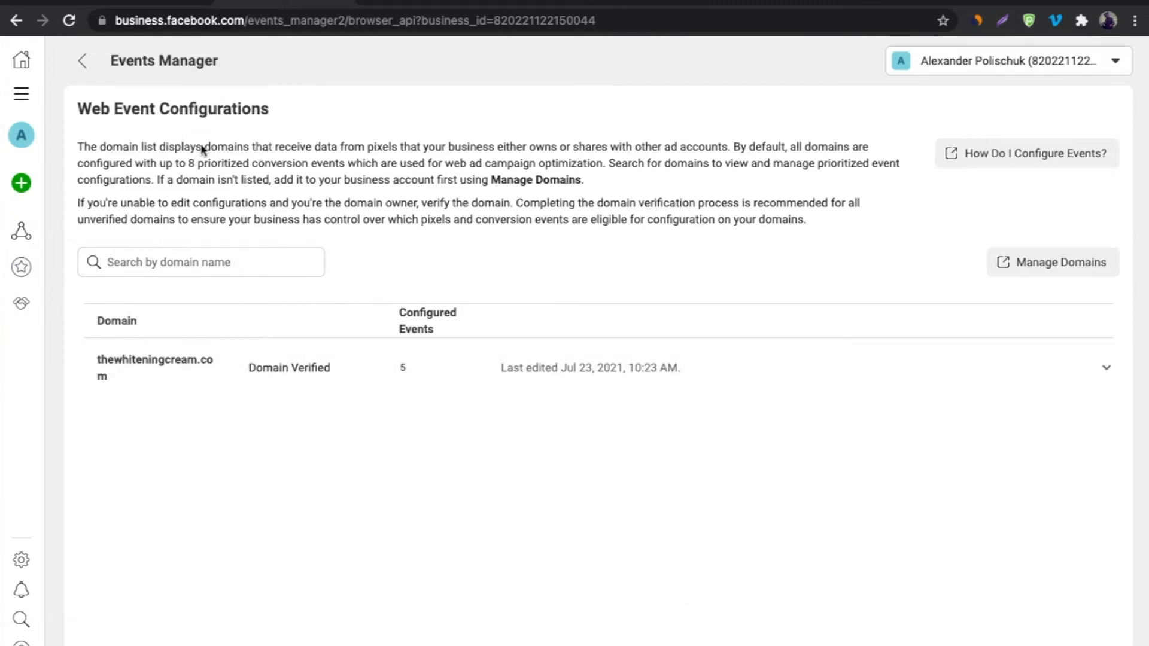
In the Ecommerce Pixel's settings, choose Shopify as the Conversions API partner.
click(84, 63)
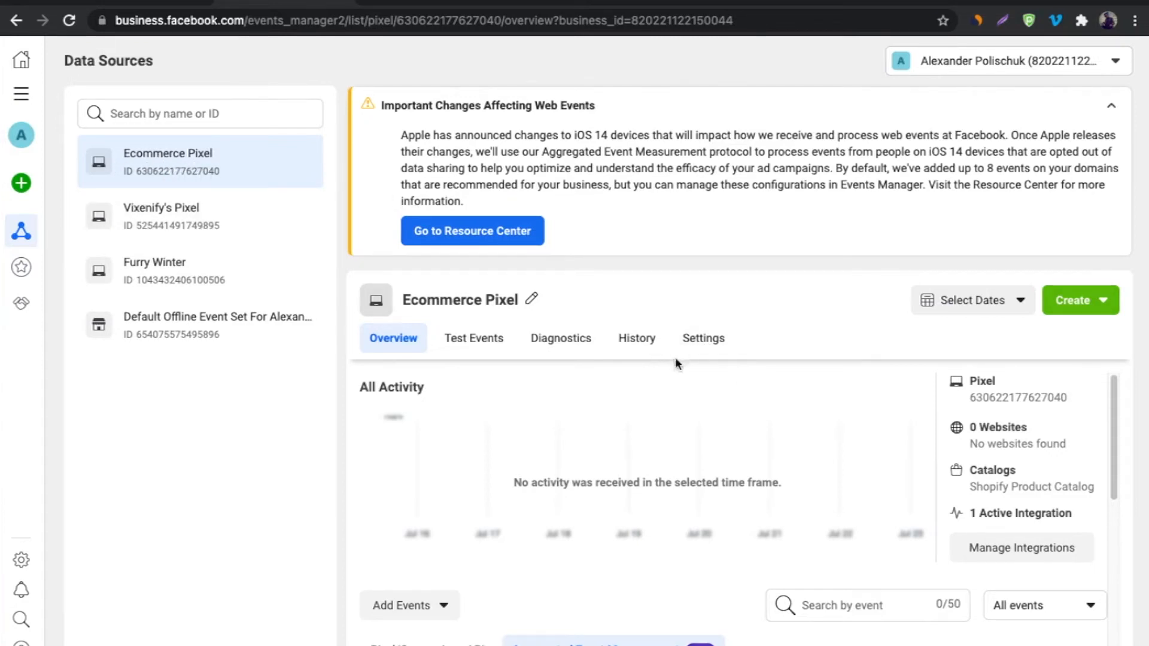
click(697, 347)
scroll(561, 440, down, 10)
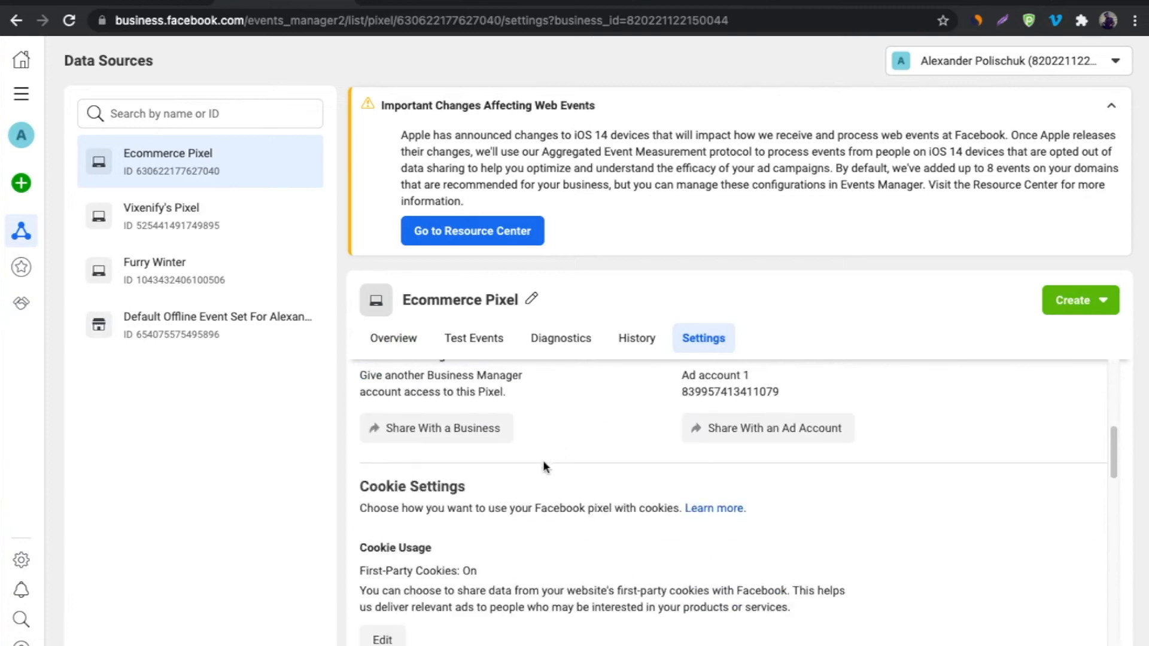
scroll(485, 464, down, 3)
scroll(473, 443, up, 3)
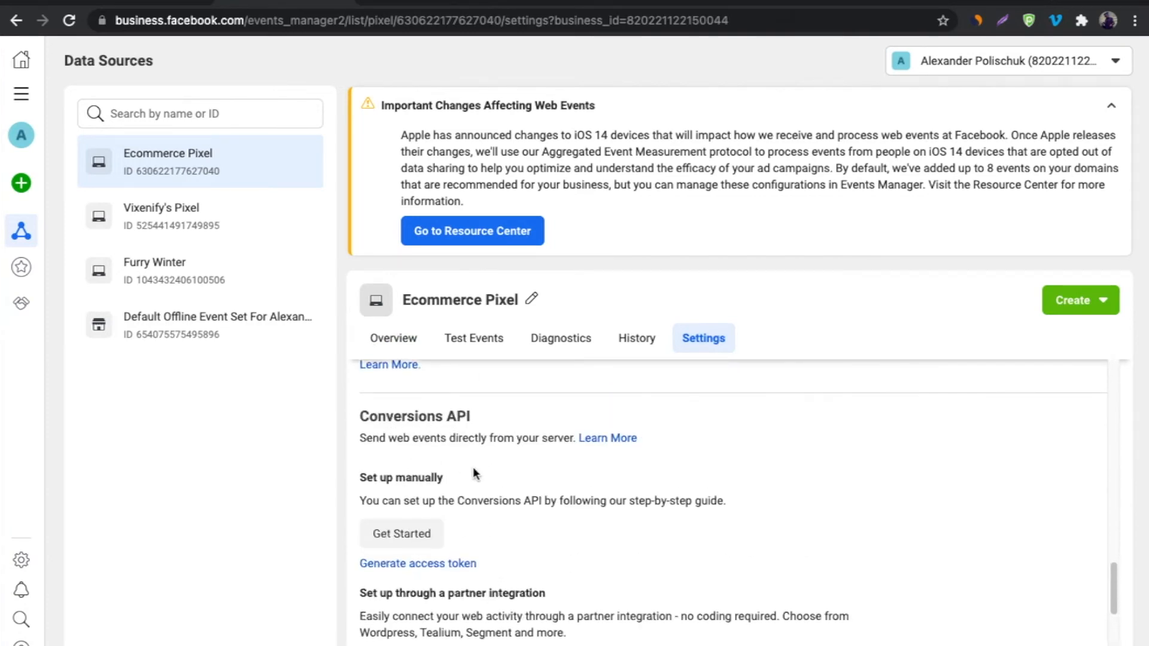
scroll(472, 466, down, 3)
click(430, 500)
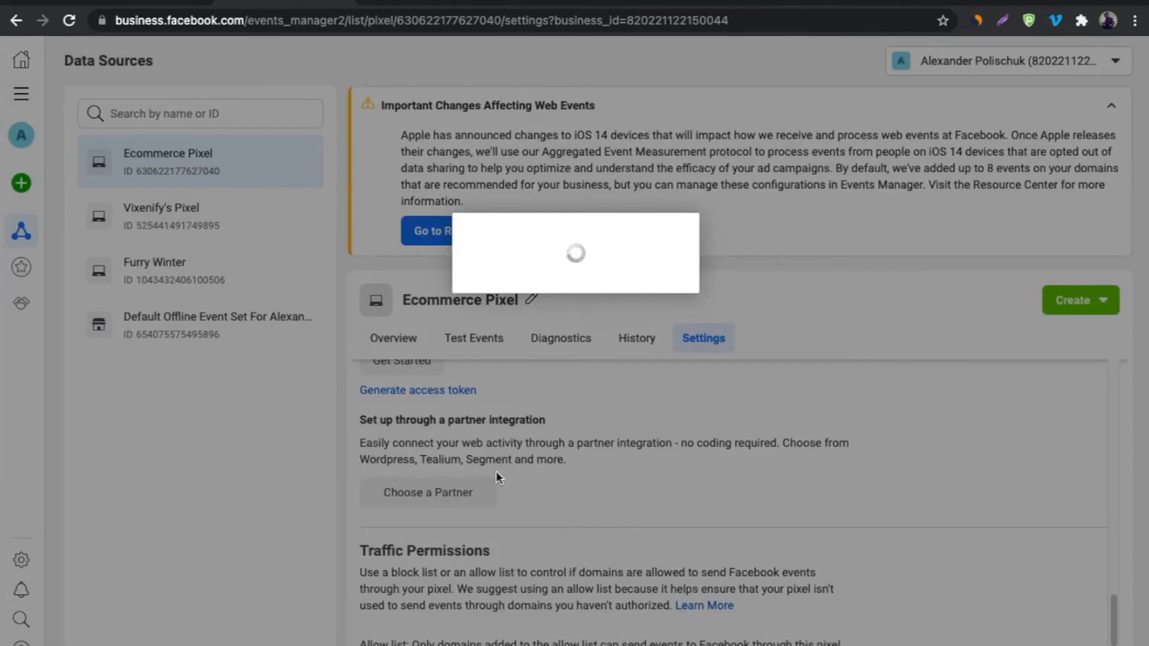
click(347, 329)
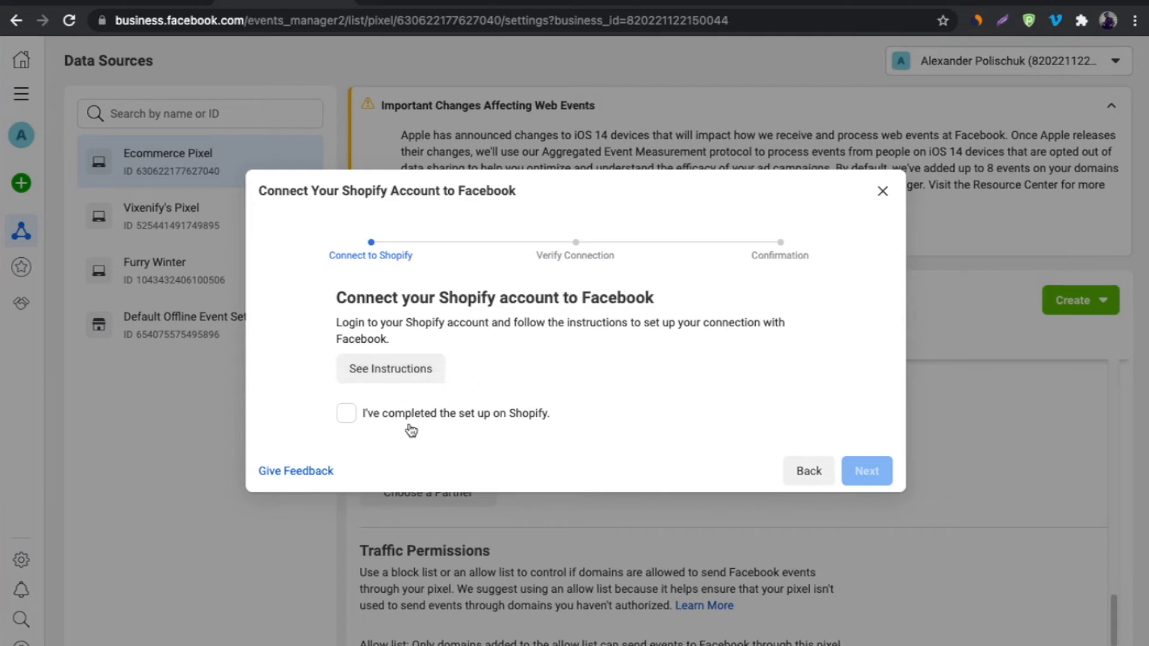
Confirm the Shopify setup is done, verify the Ecommerce Pixel shows Active, and finish.
click(344, 414)
click(864, 470)
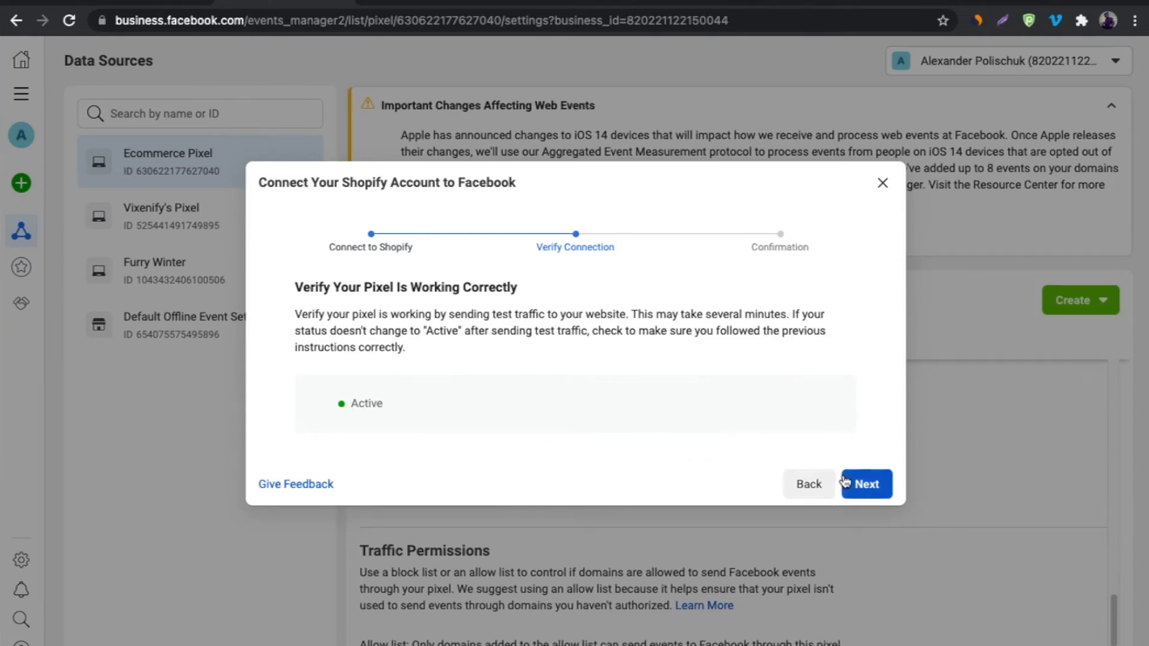
click(859, 497)
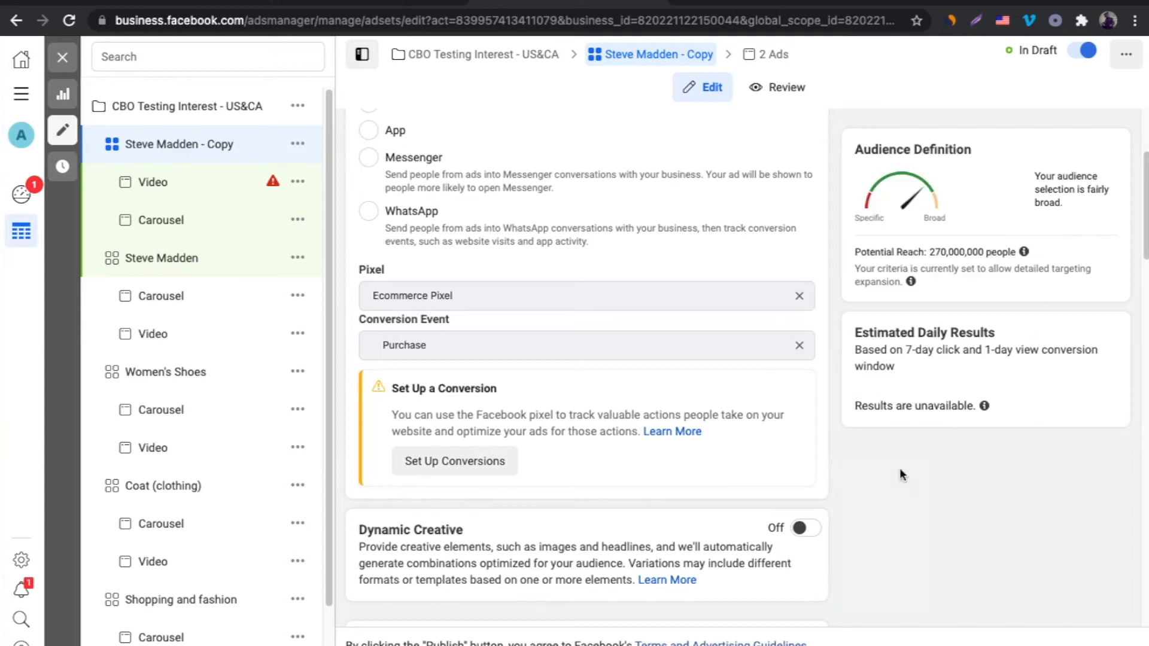
Check that the Steve Madden - Copy ad set uses Ecommerce Pixel with Purchase, then reload.
scroll(808, 364, up, 2)
scroll(641, 375, down, 1)
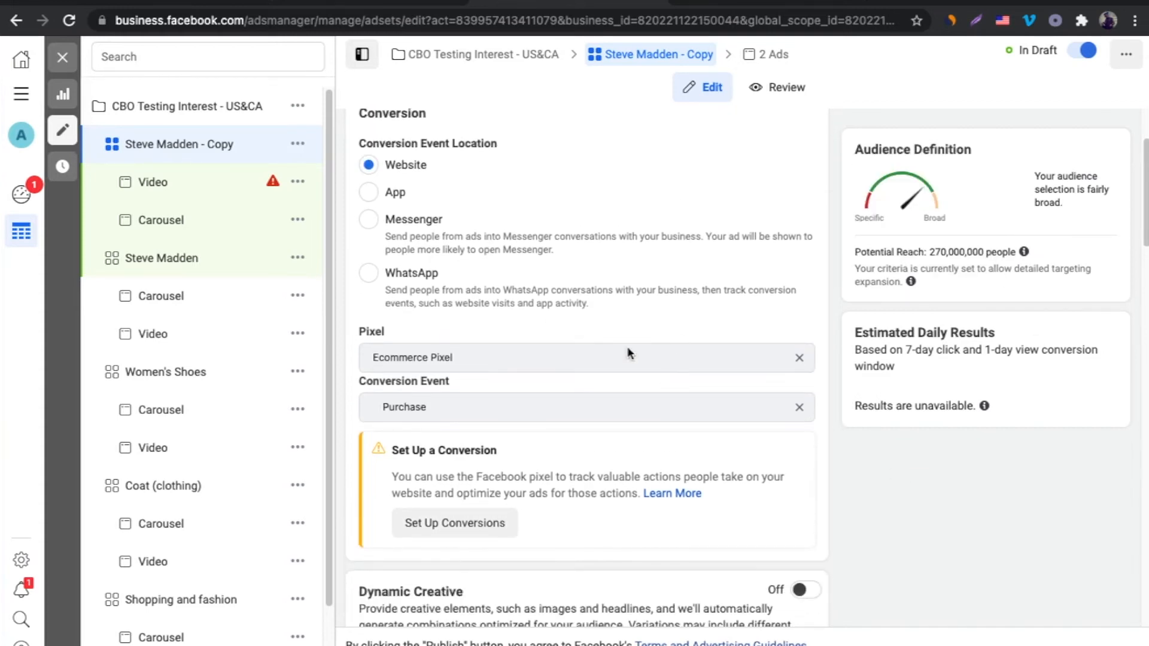
click(542, 358)
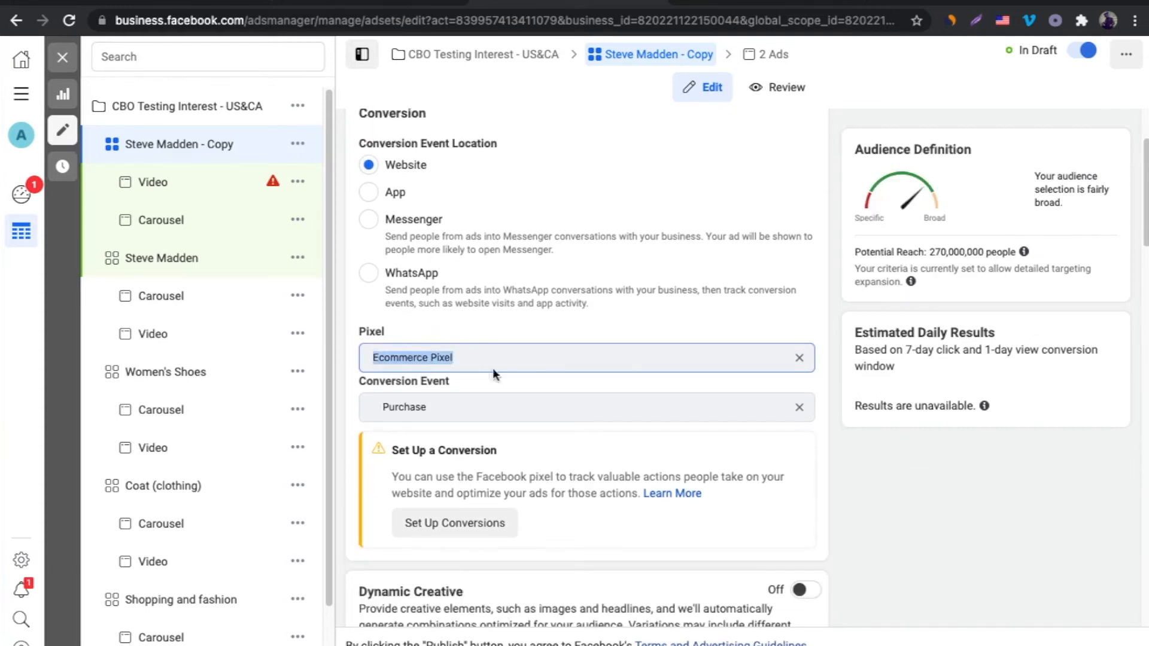
click(366, 405)
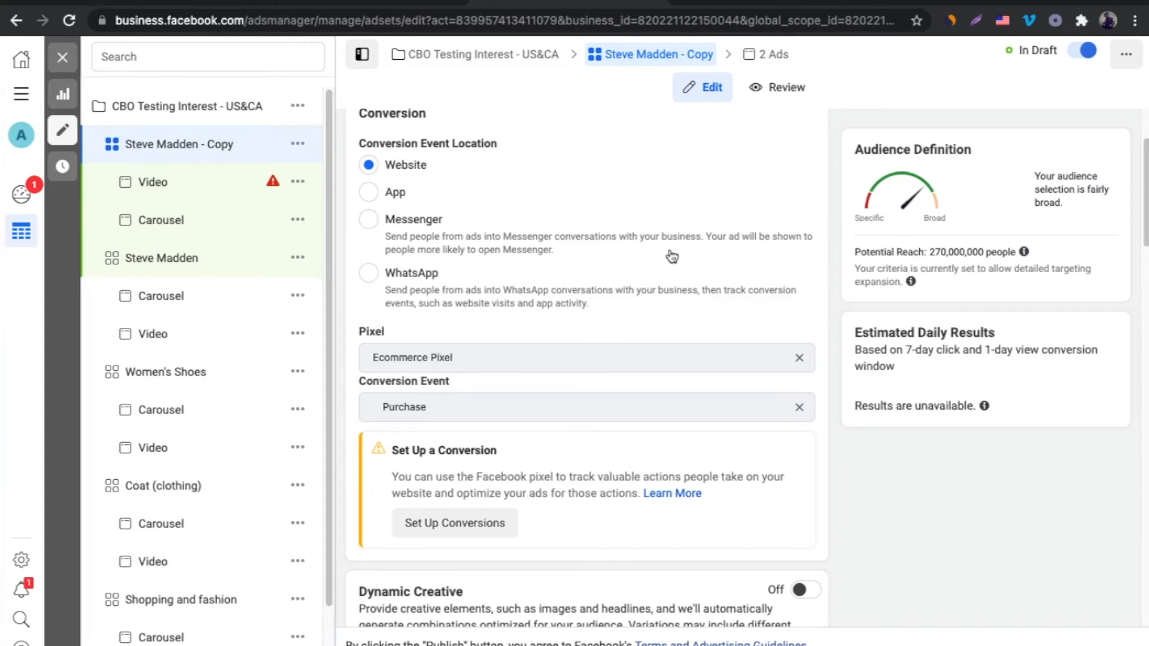
click(70, 23)
scroll(816, 311, down, 3)
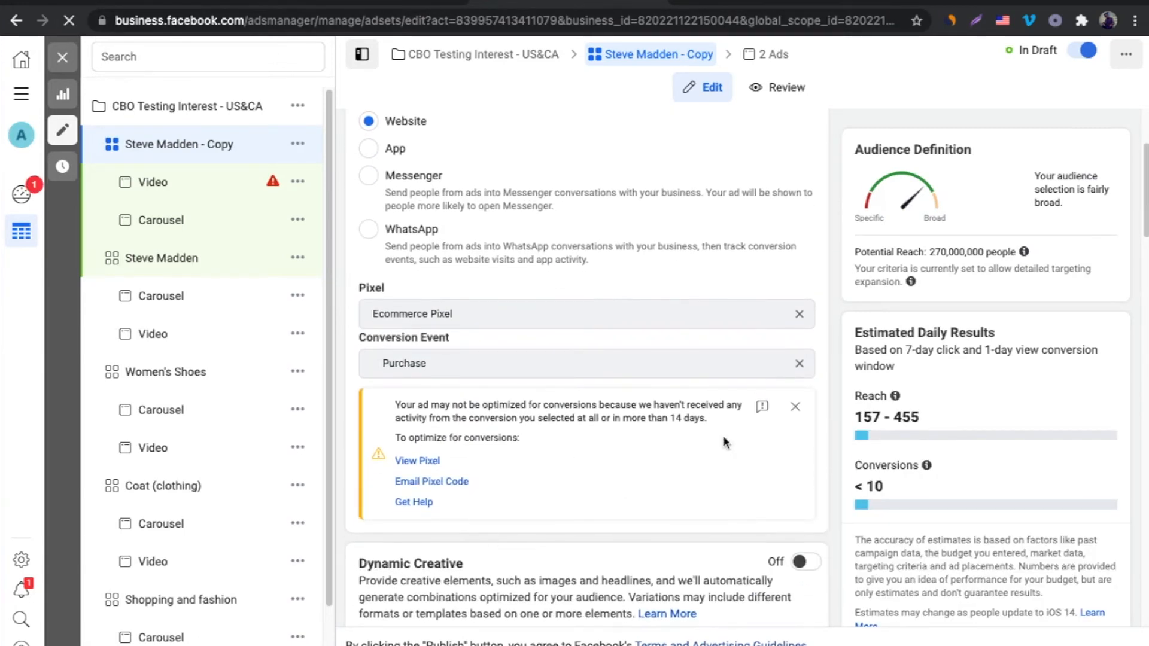
scroll(675, 443, down, 1)
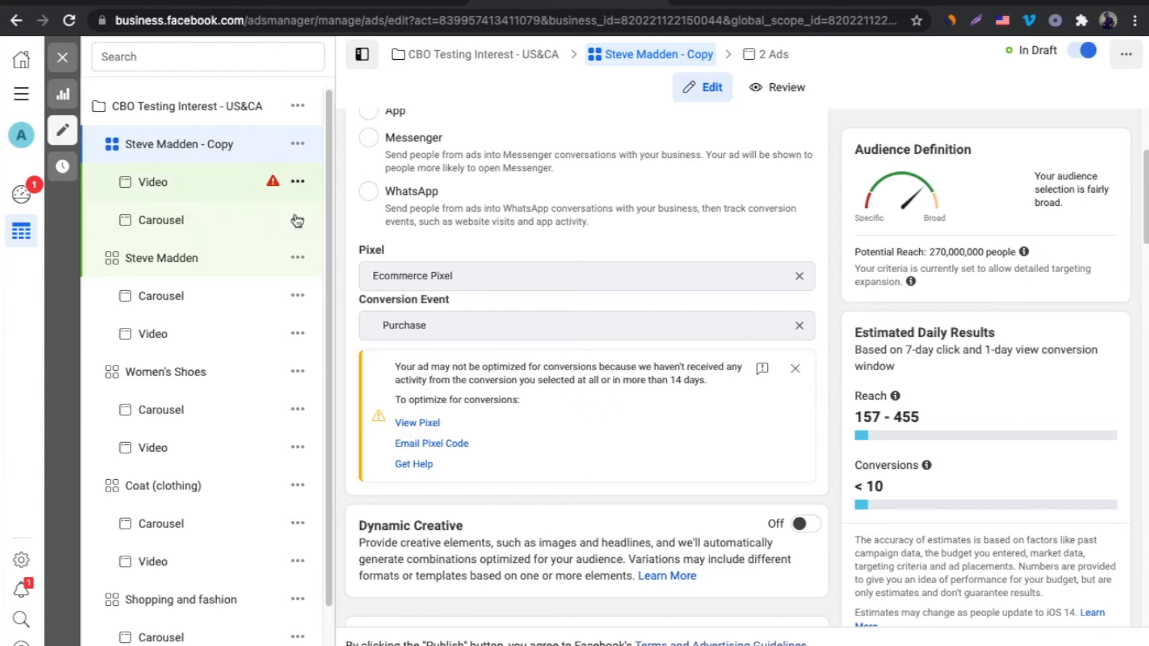
Open the Video ad and review its Tracking section using thewhiteningcream.com pixel.
click(172, 193)
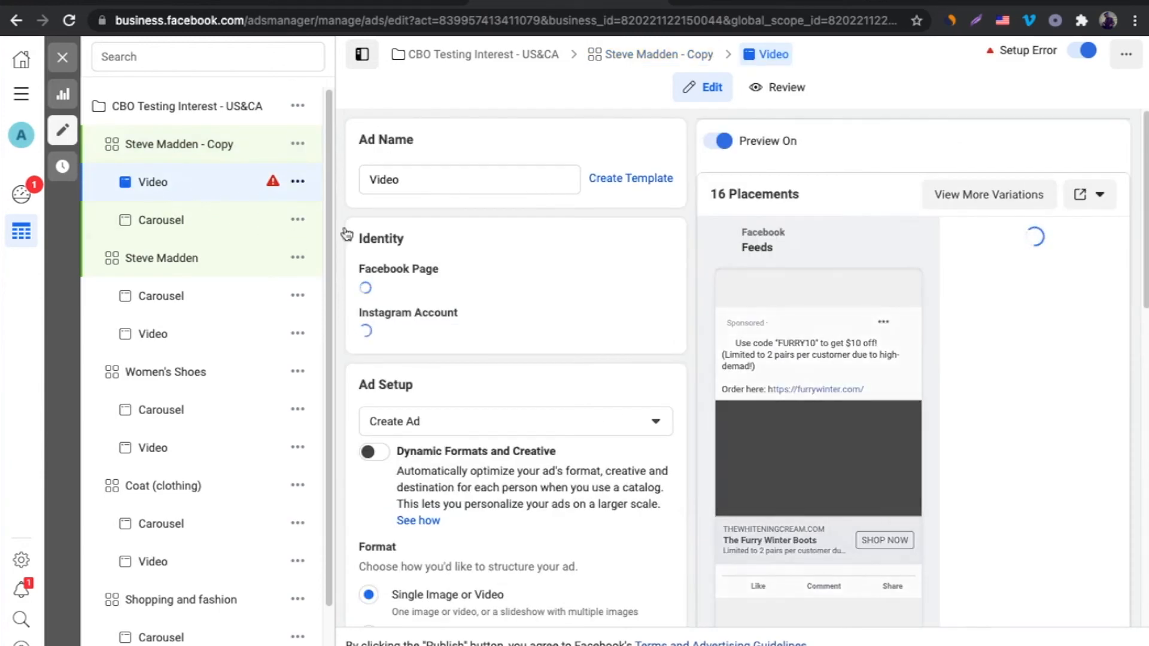
scroll(644, 347, down, 2)
scroll(640, 345, down, 10)
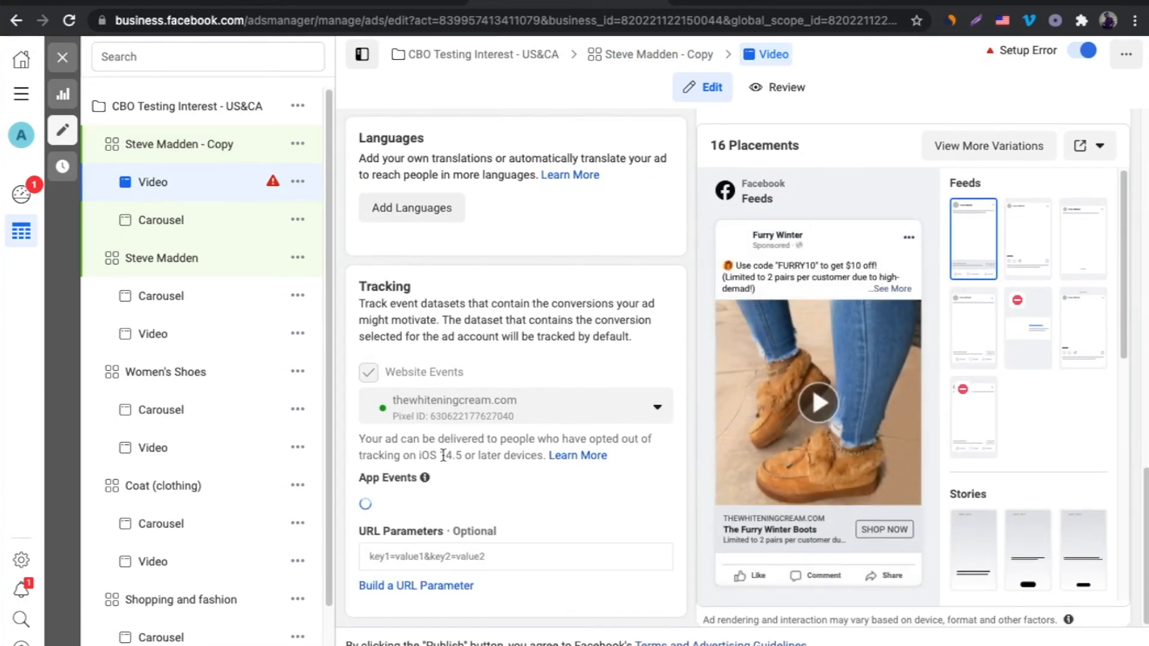
scroll(411, 383, down, 2)
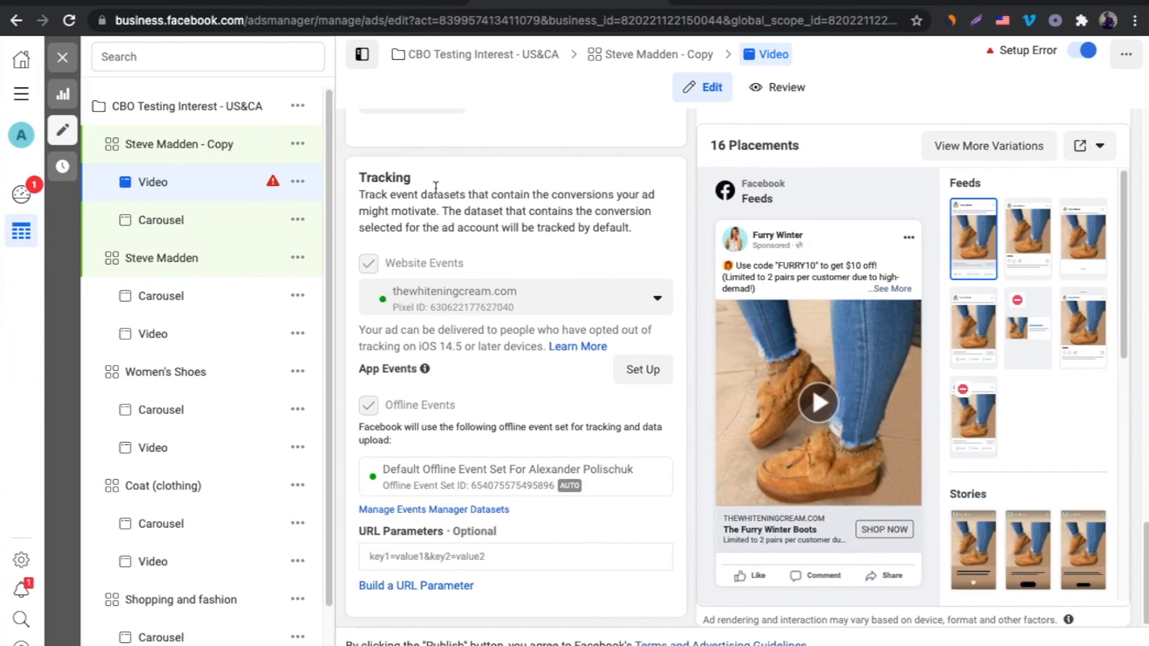